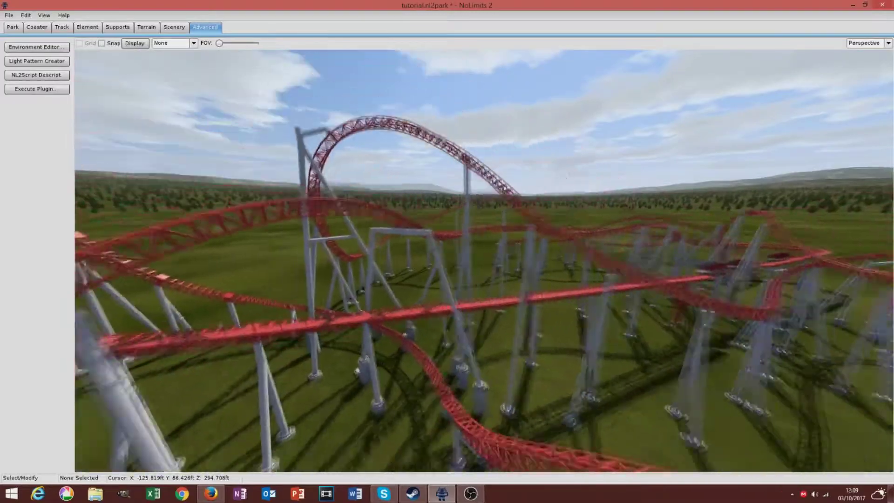
# - Examine the red coaster's track layout and supports from several viewpoints around the park
pyautogui.press('s')
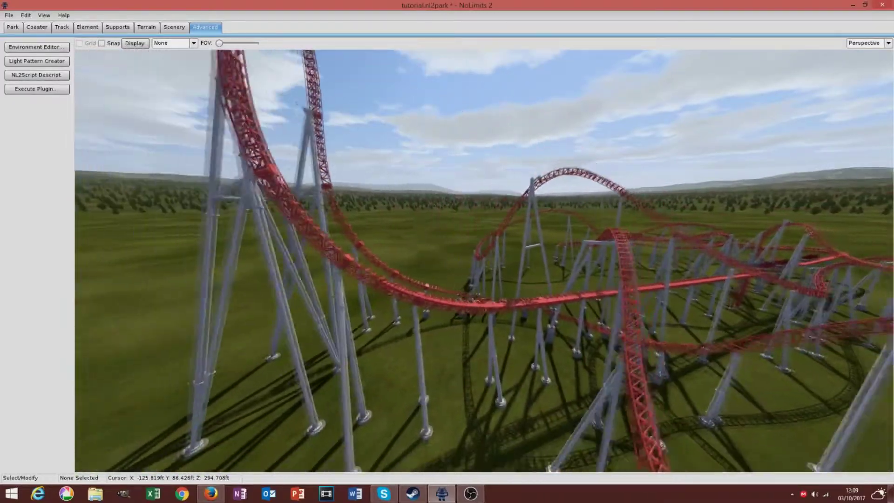
pyautogui.press('s')
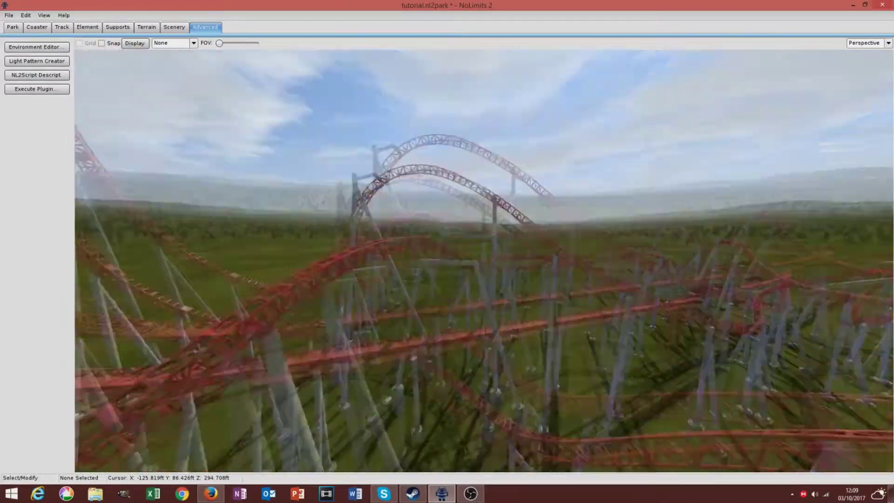
pyautogui.press('s')
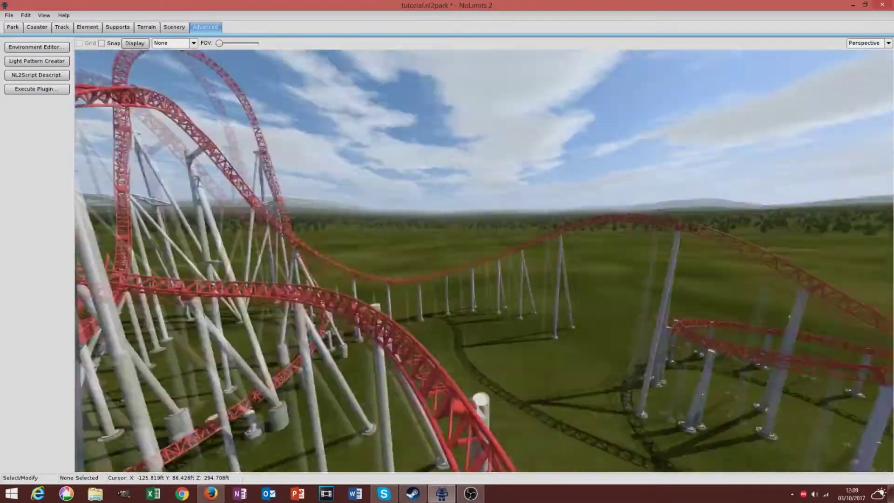
pyautogui.press('s')
pyautogui.press('a')
pyautogui.press('a')
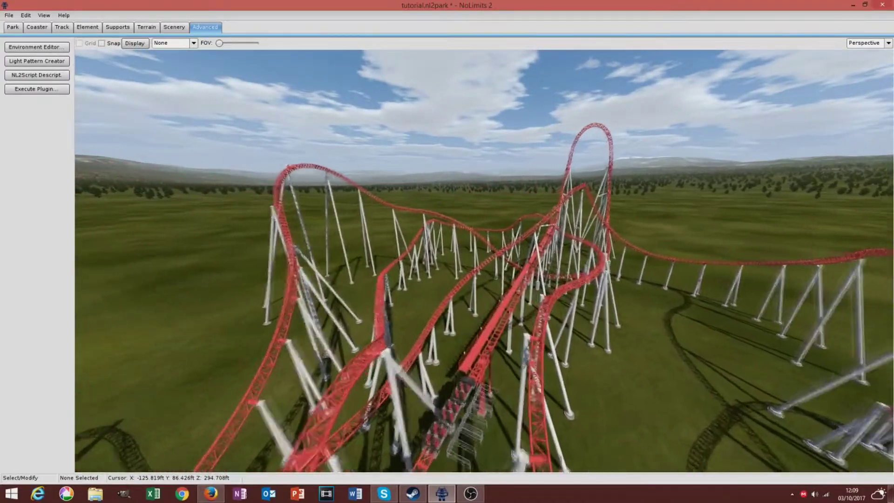
pyautogui.press('s')
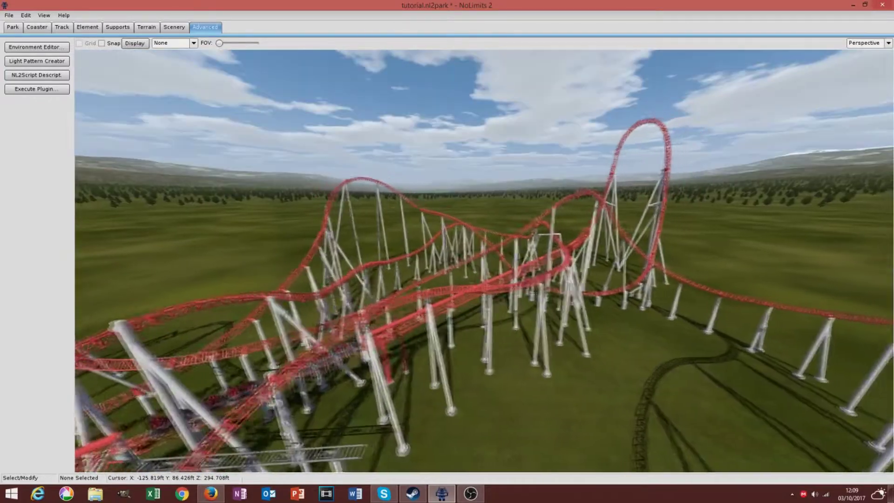
pyautogui.press('a')
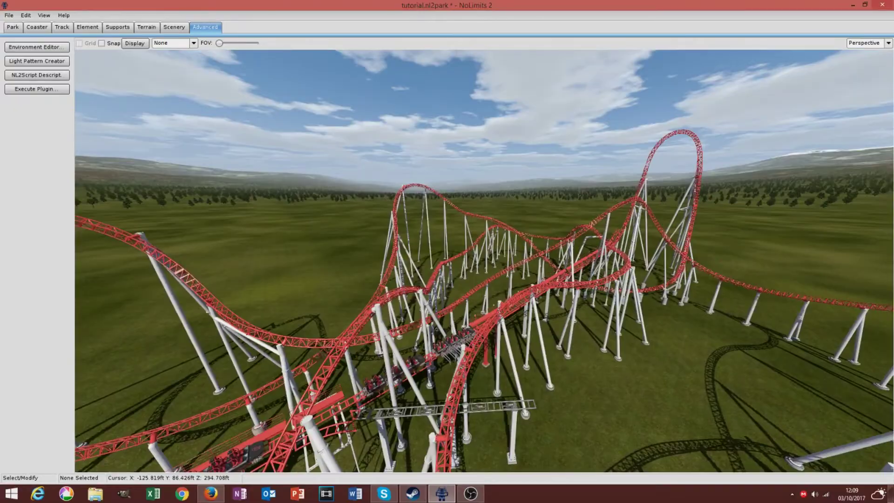
pyautogui.press('w')
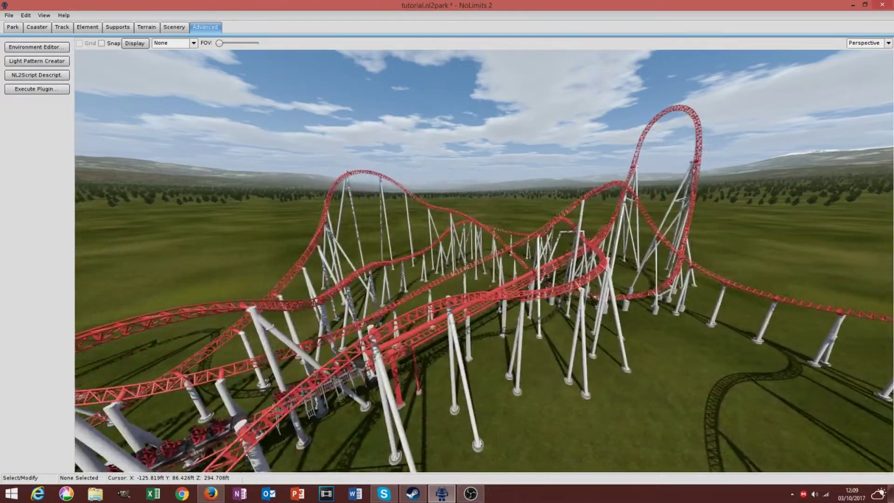
pyautogui.press('a')
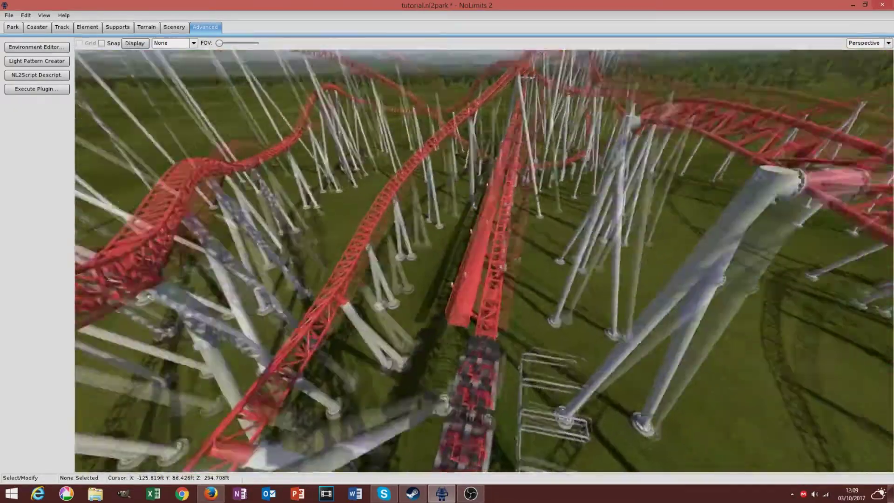
pyautogui.press('d')
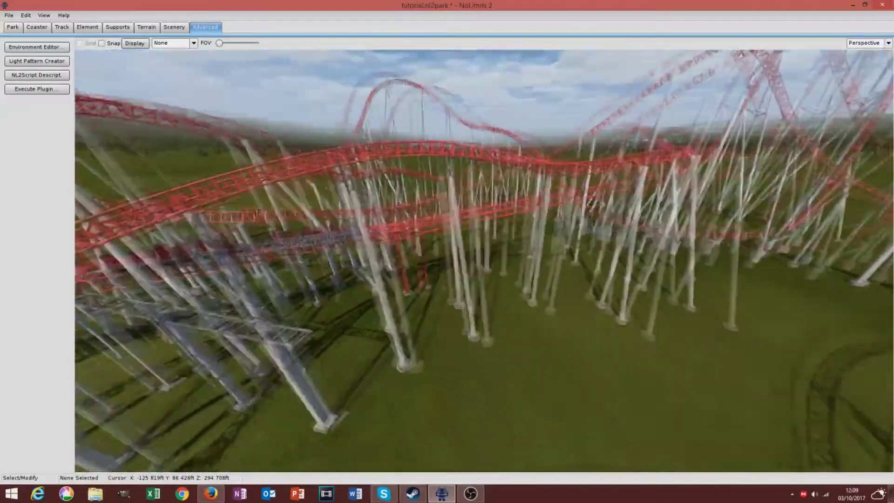
pyautogui.press('s')
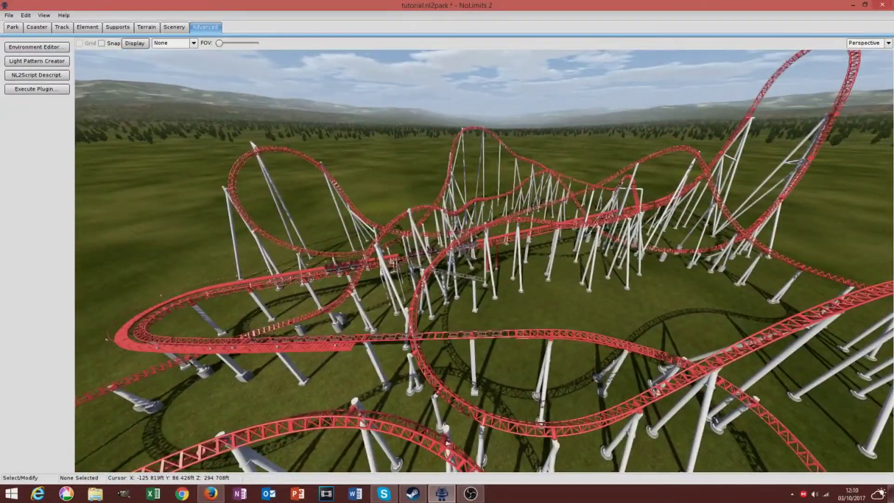
pyautogui.moveTo(201, 189); pyautogui.dragTo(259, 204, button='right')
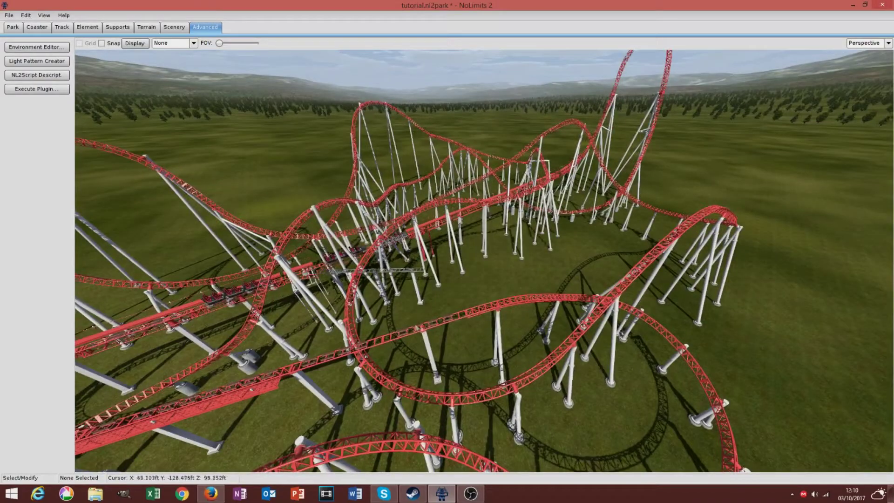
pyautogui.moveTo(259, 204); pyautogui.dragTo(223, 219, button='right')
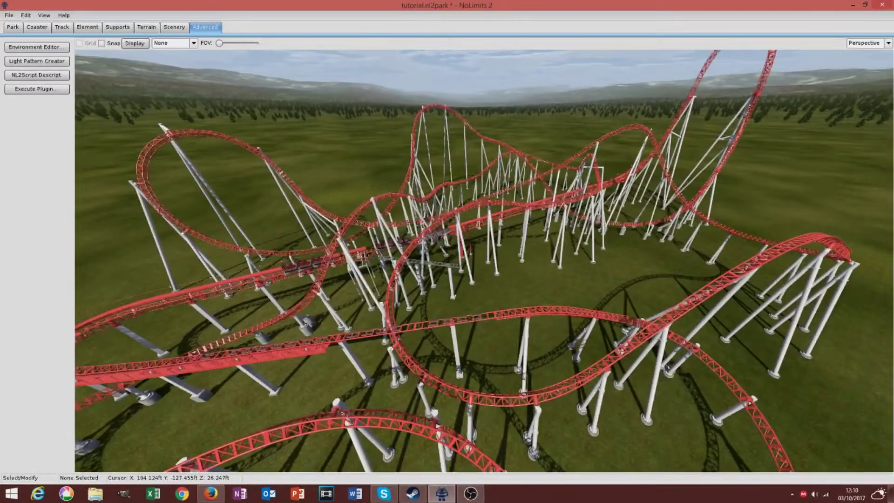
pyautogui.moveTo(442, 352); pyautogui.dragTo(485, 325, button='right')
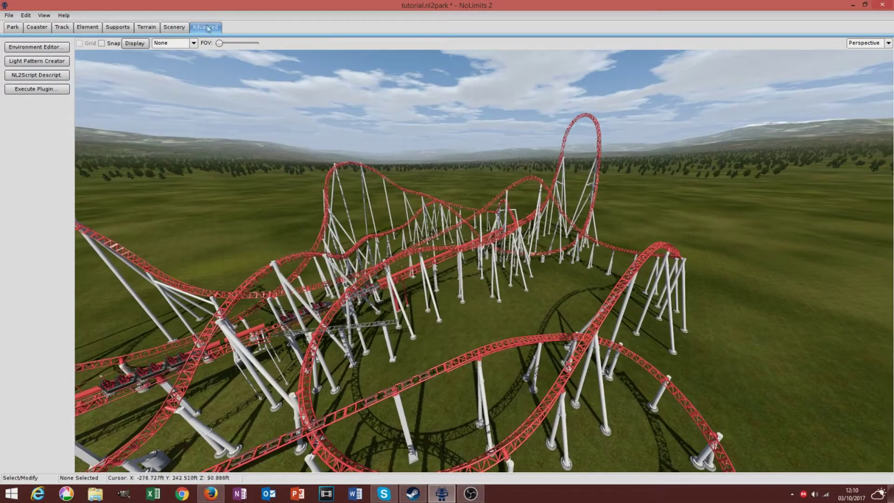
pyautogui.click(174, 27)
pyautogui.moveTo(206, 124); pyautogui.dragTo(165, 163, button='right')
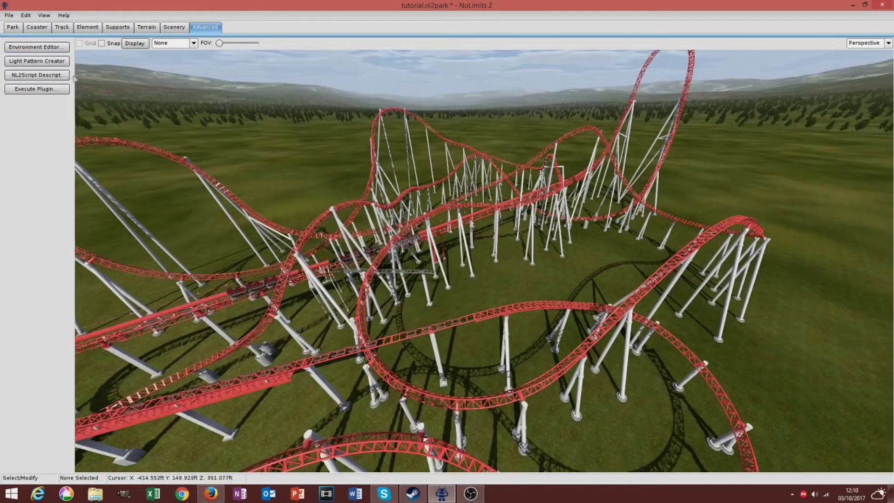
# - Open the Light Pattern Creator and configure SCO generation with width 1.1 m, height 0.7 m and sides T, B, L and R enabled
pyautogui.click(63, 61)
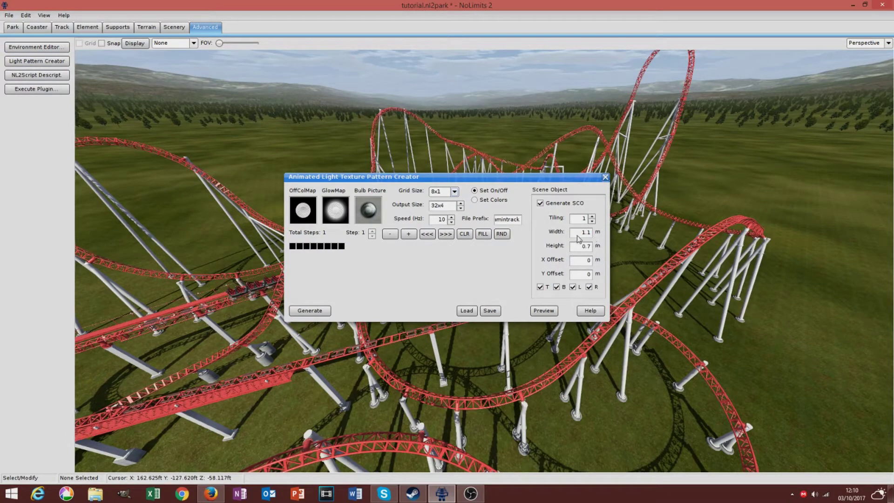
pyautogui.click(540, 203)
pyautogui.doubleClick(585, 232)
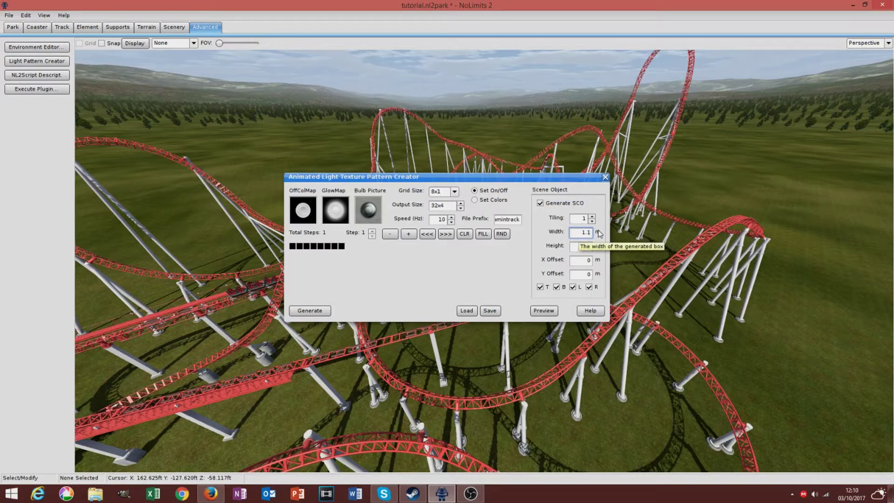
pyautogui.doubleClick(580, 246)
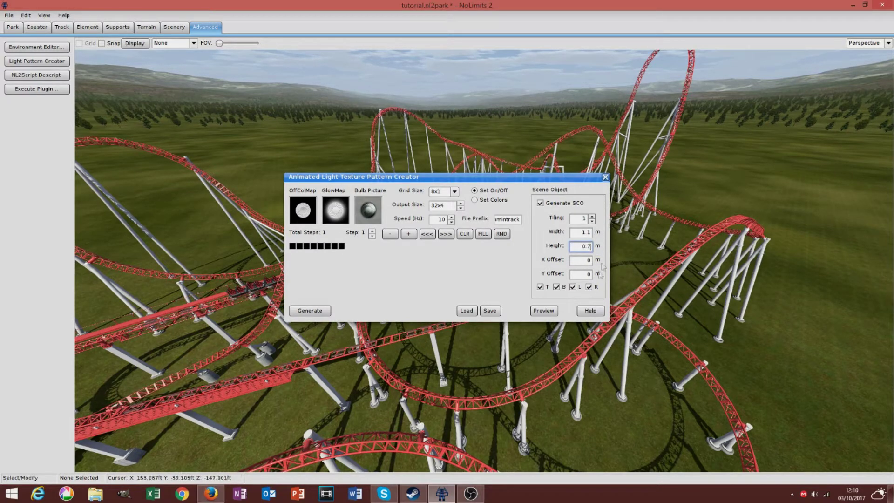
pyautogui.click(541, 287)
pyautogui.click(556, 288)
pyautogui.click(578, 287)
pyautogui.click(594, 289)
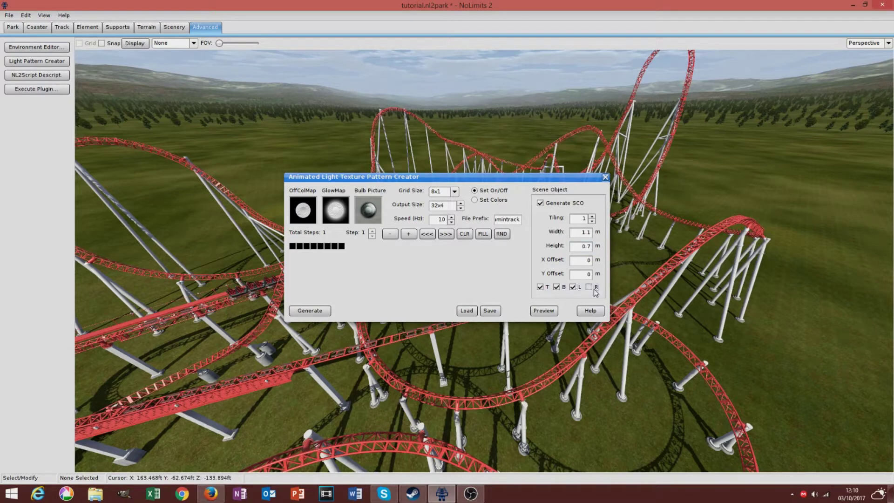
# - Generate the light pattern files with the intamintrack file prefix, using the Desktop as the output folder
pyautogui.doubleClick(521, 223)
pyautogui.press('BackSpace')
pyautogui.click(310, 311)
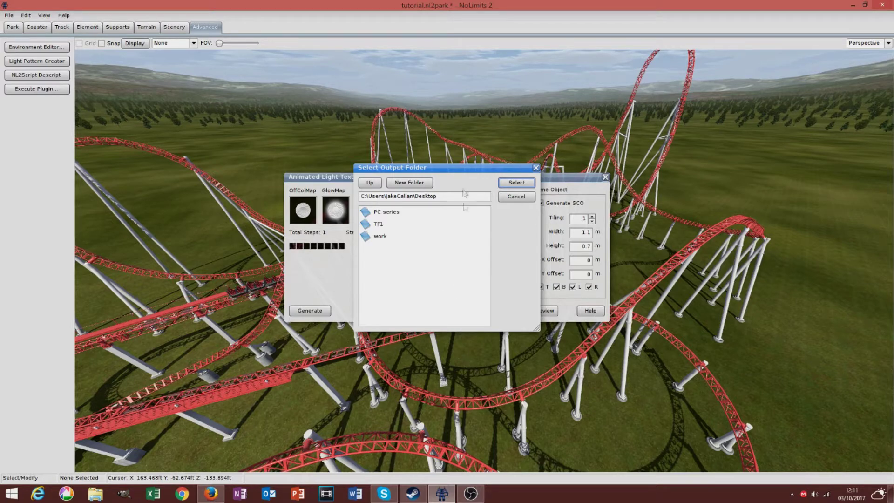
pyautogui.click(517, 183)
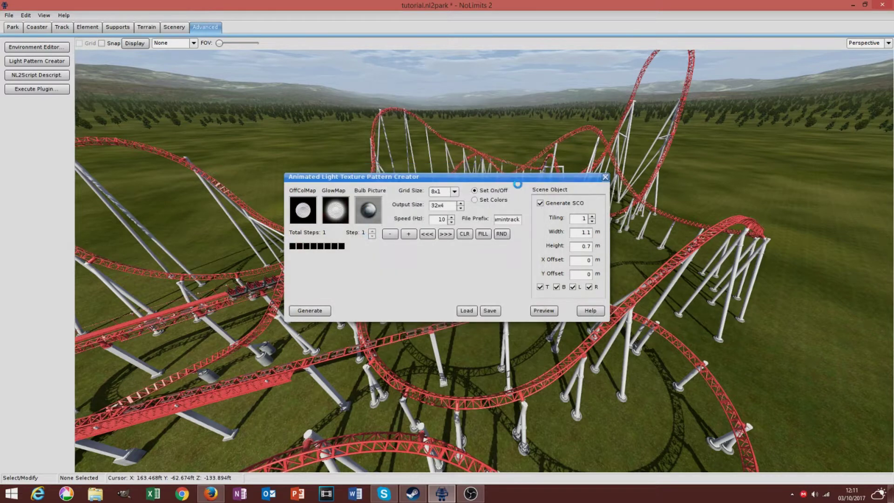
# - Switch to the Windows desktop and separate the generated intamintrack LWO object file from the other generated files
pyautogui.click(854, 5)
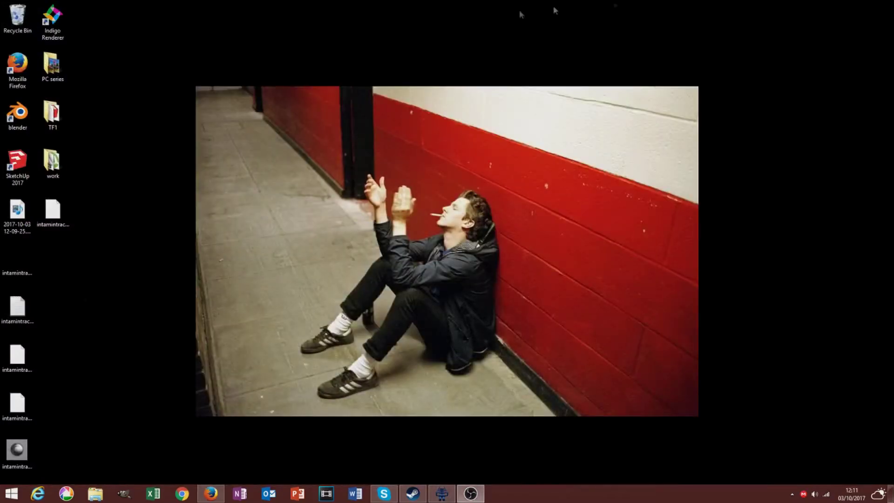
pyautogui.click(31, 260)
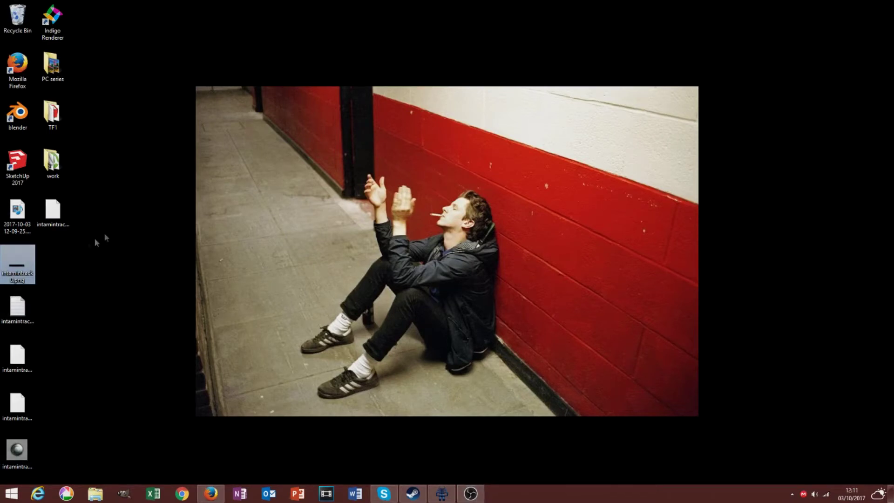
pyautogui.click(52, 212)
pyautogui.click(26, 407)
pyautogui.moveTo(19, 403); pyautogui.dragTo(584, 212)
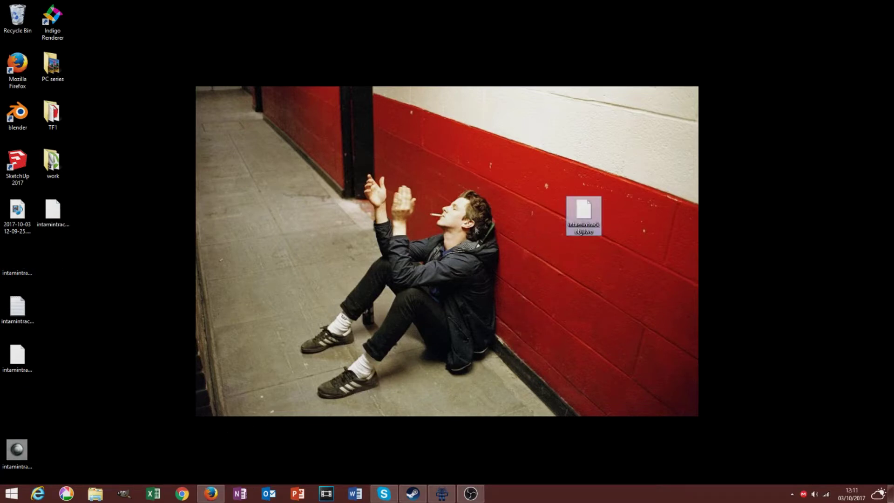
# - Move the other generated intamintrack files to the Recycle Bin and reposition the kept LWO file on the desktop
pyautogui.moveTo(84, 476); pyautogui.dragTo(1, 233)
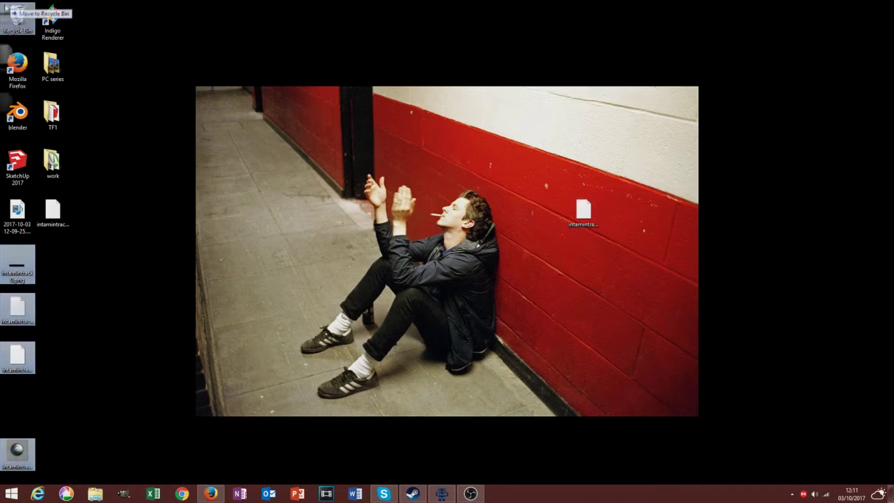
pyautogui.moveTo(6, 5); pyautogui.dragTo(17, 17)
pyautogui.moveTo(52, 212); pyautogui.dragTo(17, 16)
pyautogui.moveTo(582, 210); pyautogui.dragTo(265, 168)
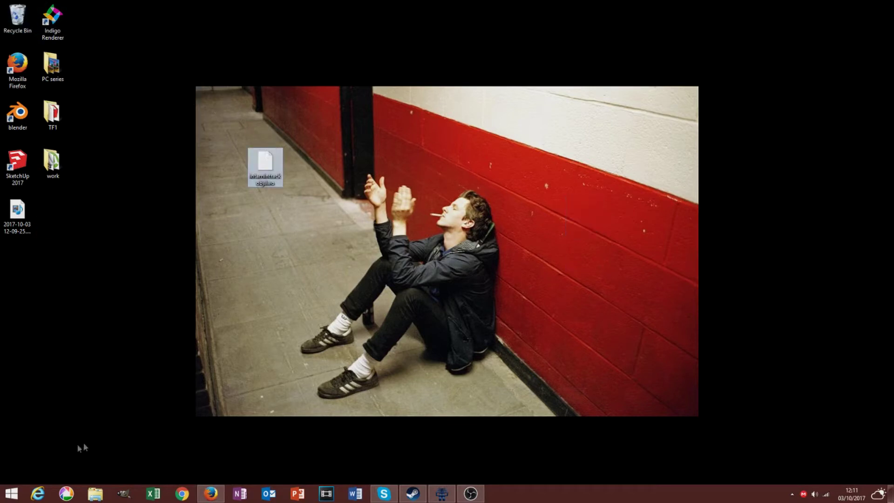
# - Find and launch Blender, and dismiss its splash screen
pyautogui.click(10, 493)
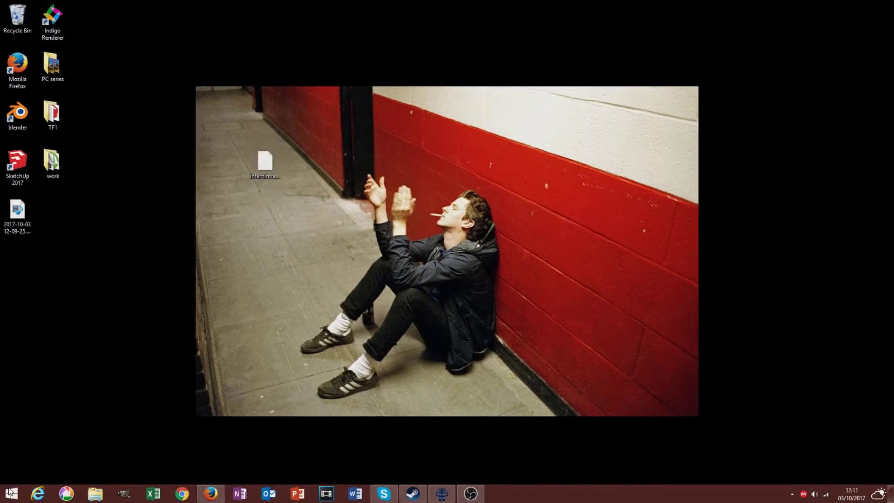
pyautogui.write('blender')
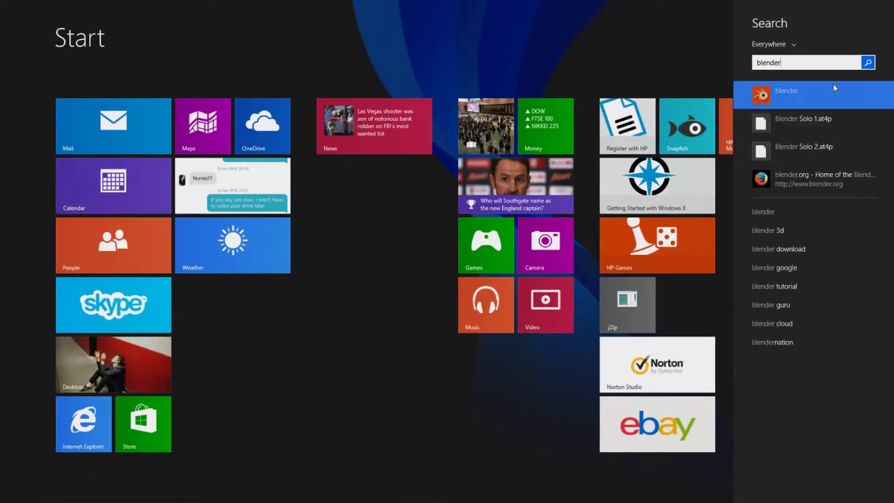
pyautogui.click(834, 88)
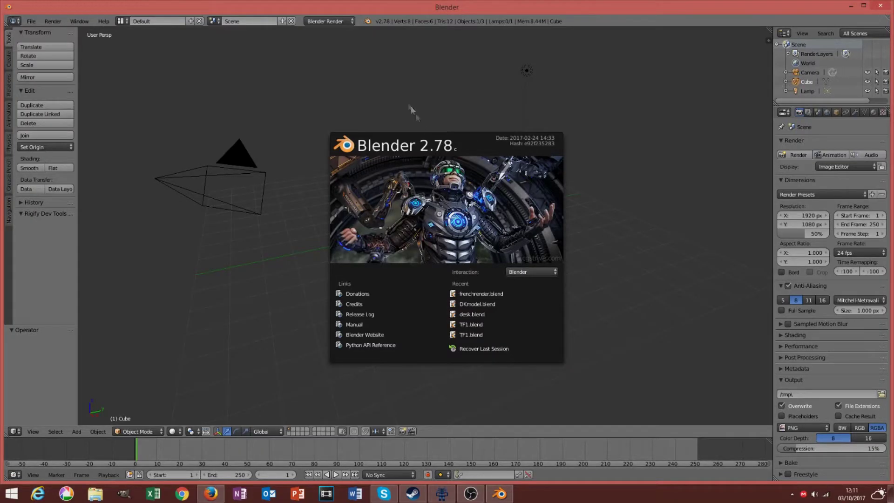
pyautogui.click(386, 117)
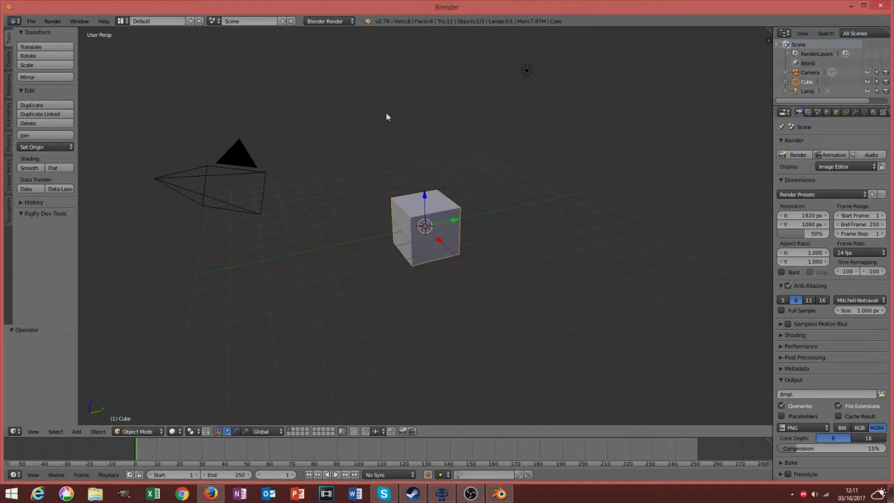
# - Delete the default cube, camera and lamp from the scene
pyautogui.press('x')
pyautogui.click(398, 221)
pyautogui.rightClick(228, 175)
pyautogui.press('x')
pyautogui.click(223, 173)
pyautogui.rightClick(526, 70)
pyautogui.press('x')
pyautogui.click(522, 71)
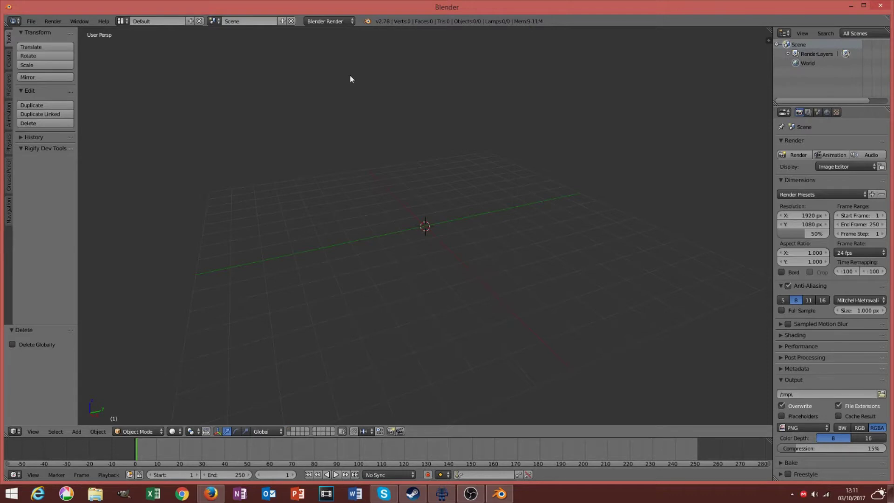
# - Enable the Import-Export: Import LightWave Objects add-on in the user preferences
pyautogui.click(32, 21)
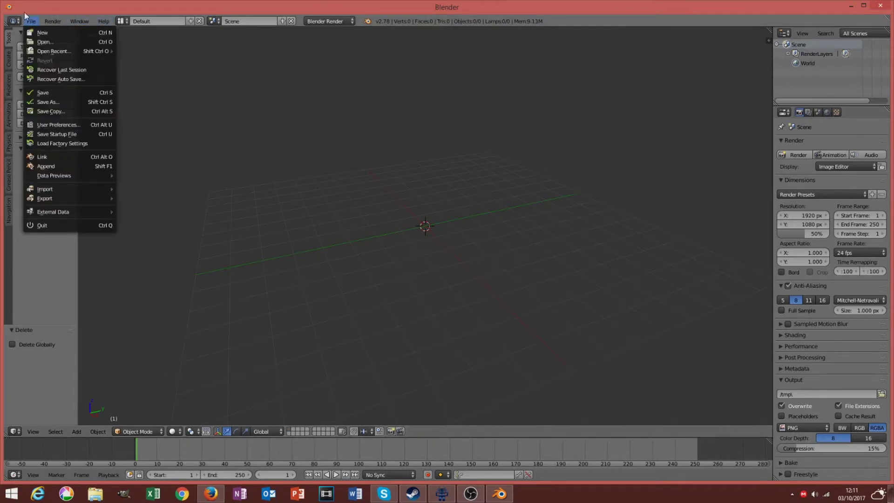
pyautogui.click(30, 21)
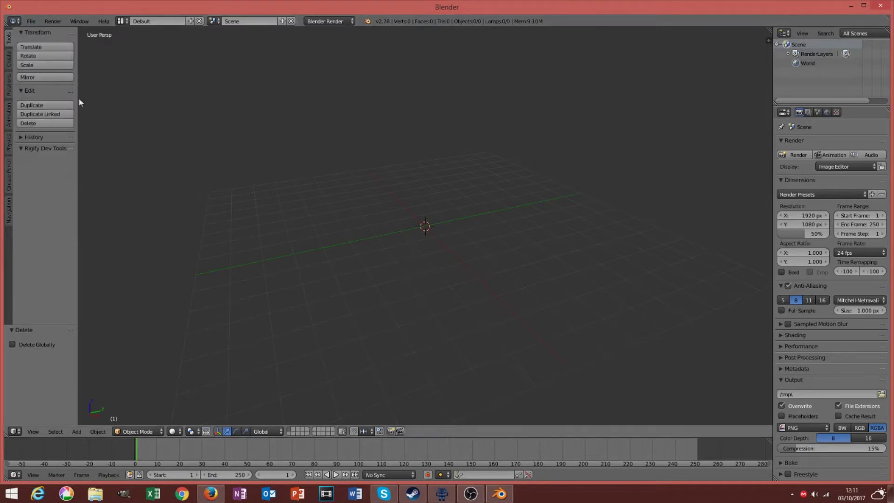
pyautogui.click(31, 21)
pyautogui.click(56, 124)
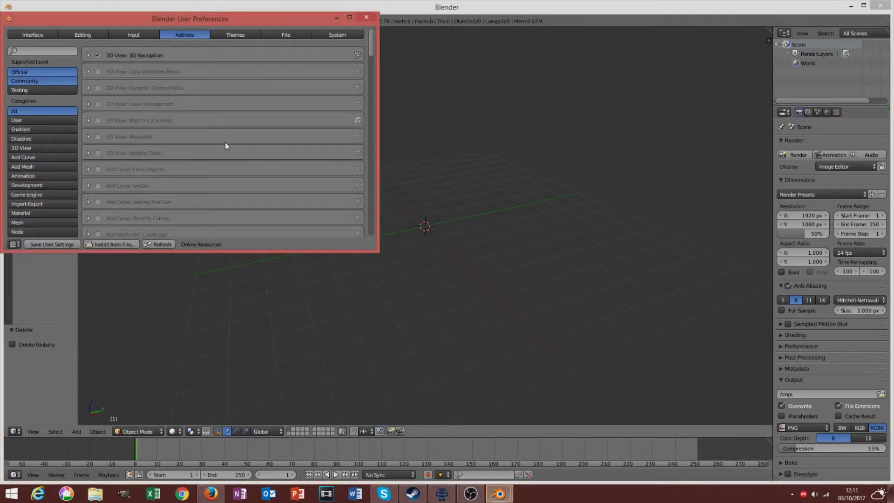
pyautogui.scroll(-5, 225, 143)
pyautogui.scroll(-10, 226, 146)
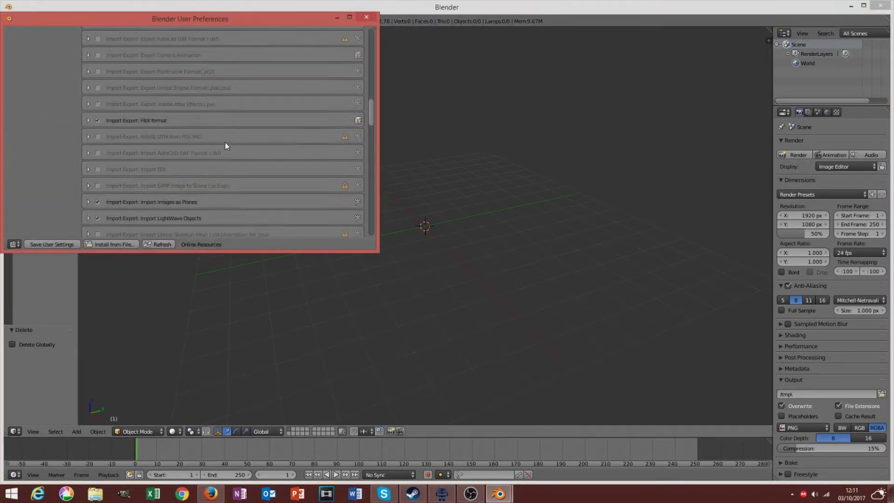
pyautogui.click(98, 144)
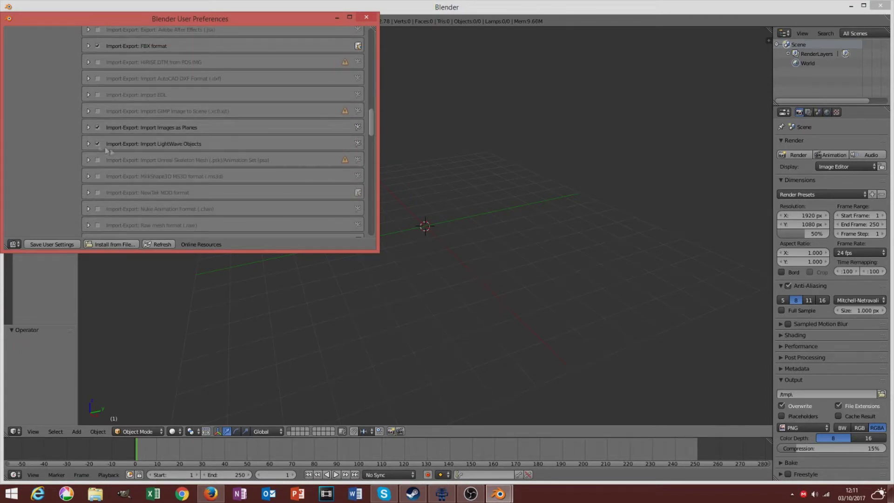
# - Save the user settings with the Import LightWave Objects add-on enabled and close the user preferences
pyautogui.click(97, 143)
pyautogui.click(97, 144)
pyautogui.click(66, 246)
pyautogui.click(371, 18)
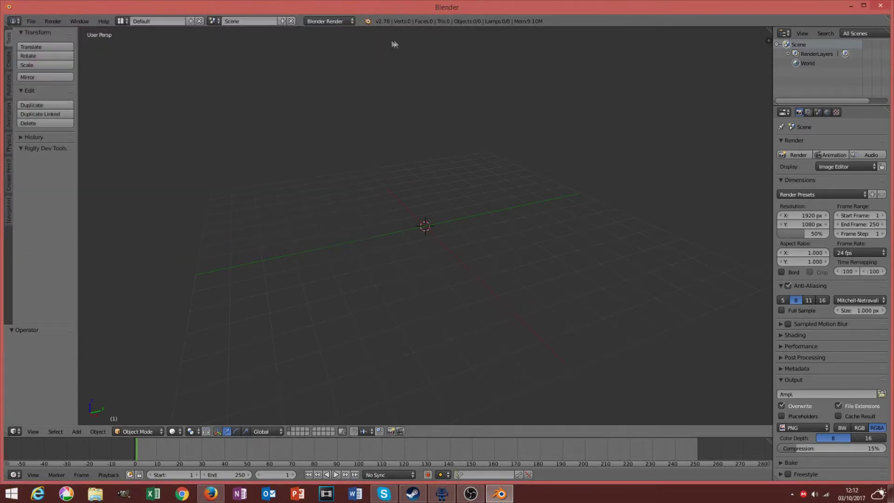
# - Import the LightWave object intamintrackobj.lwo from the Desktop folder and bring the whole track into view
pyautogui.click(30, 21)
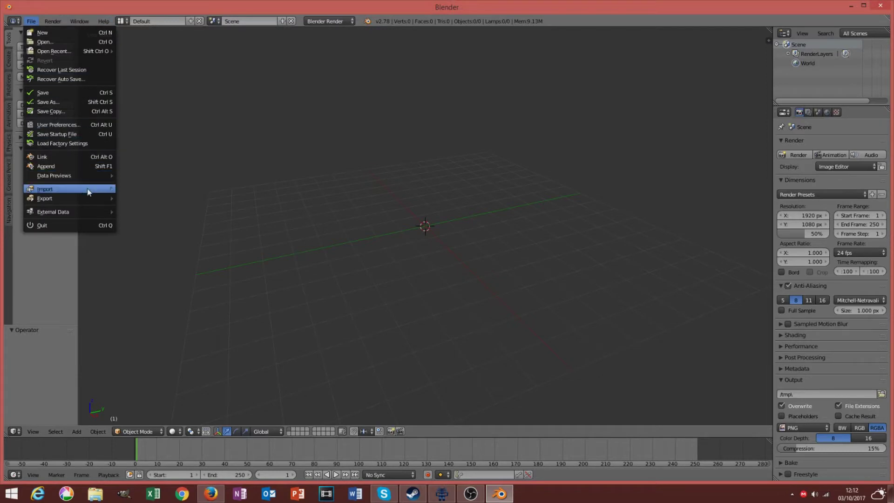
pyautogui.moveTo(90, 189)
pyautogui.click(162, 291)
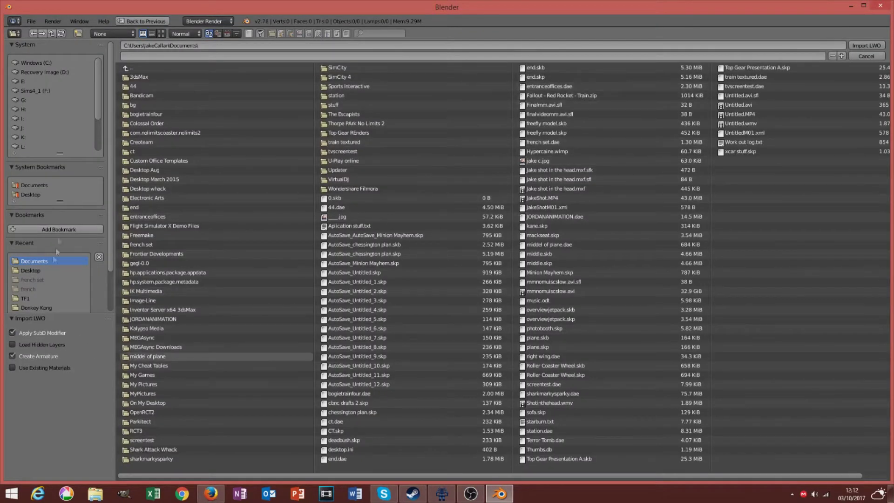
pyautogui.click(30, 270)
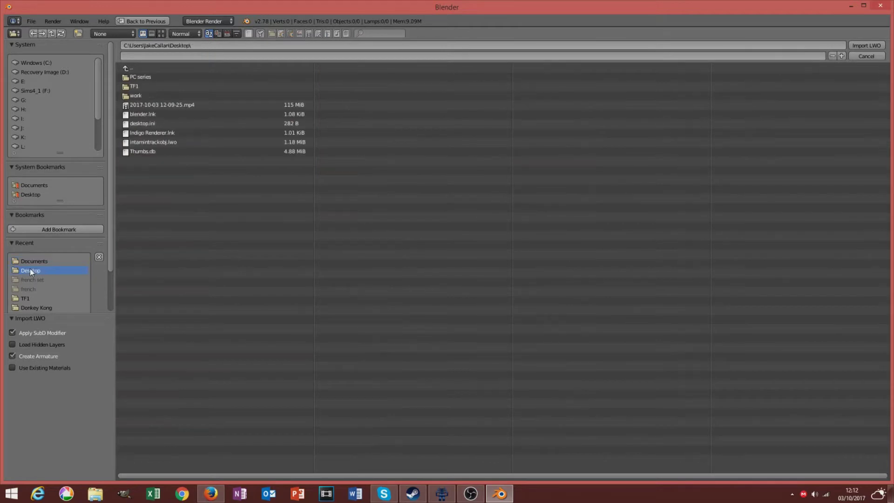
pyautogui.doubleClick(153, 143)
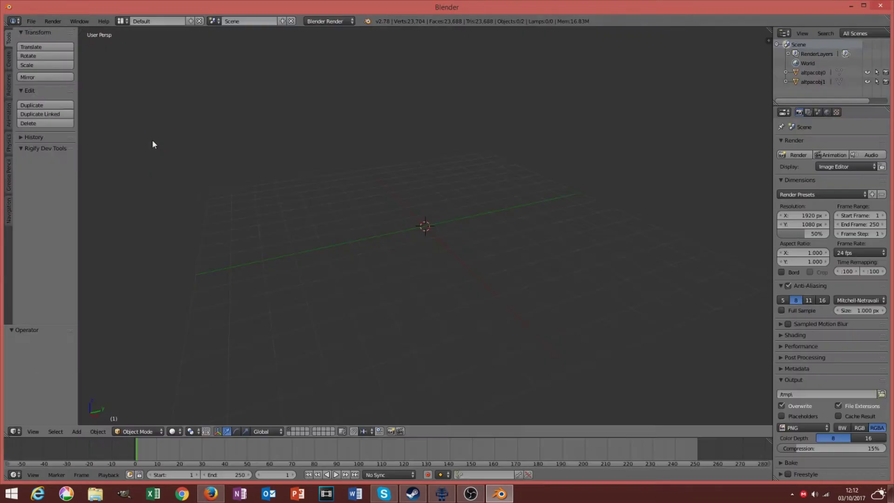
pyautogui.press('Home')
pyautogui.scroll(3, 426, 186)
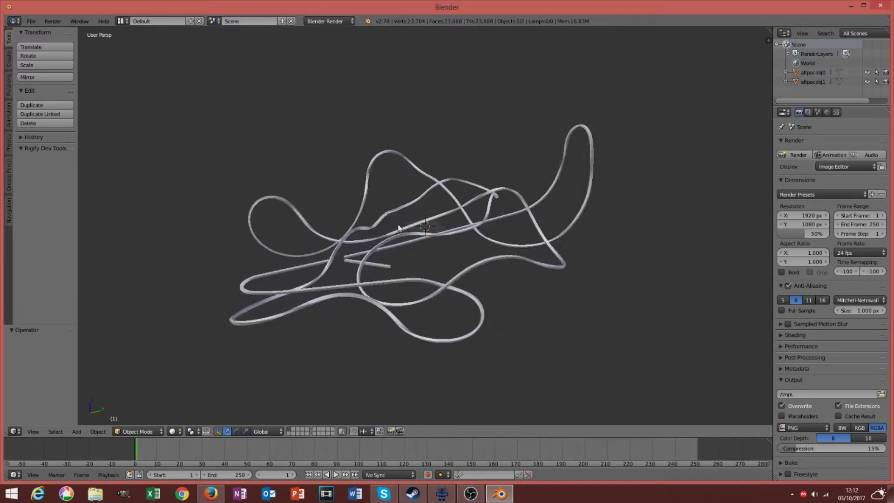
pyautogui.moveTo(476, 191); pyautogui.dragTo(443, 221, button='middle')
pyautogui.scroll(4, 433, 235)
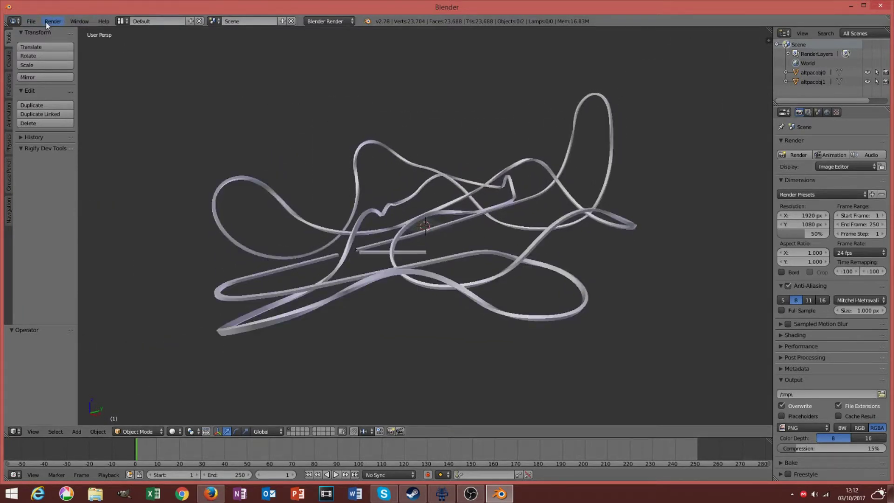
# - Export the track as a Collada file named intamintrack to the Desktop folder
pyautogui.click(31, 22)
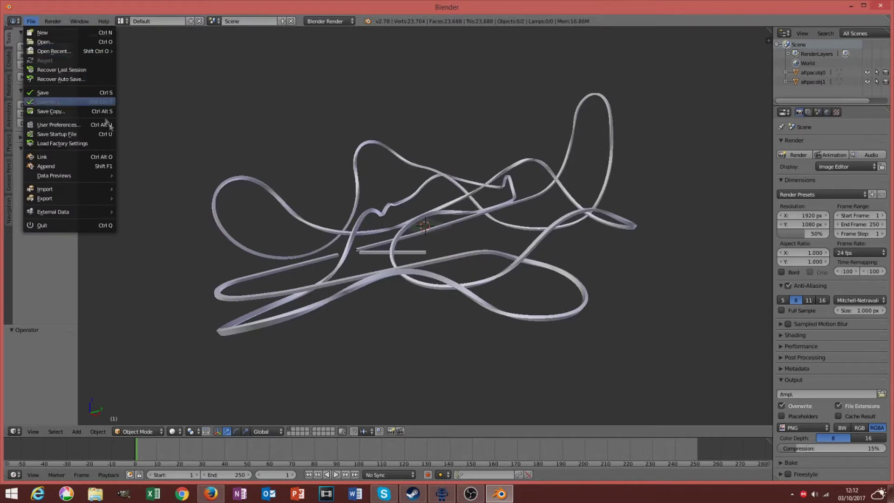
pyautogui.moveTo(105, 198)
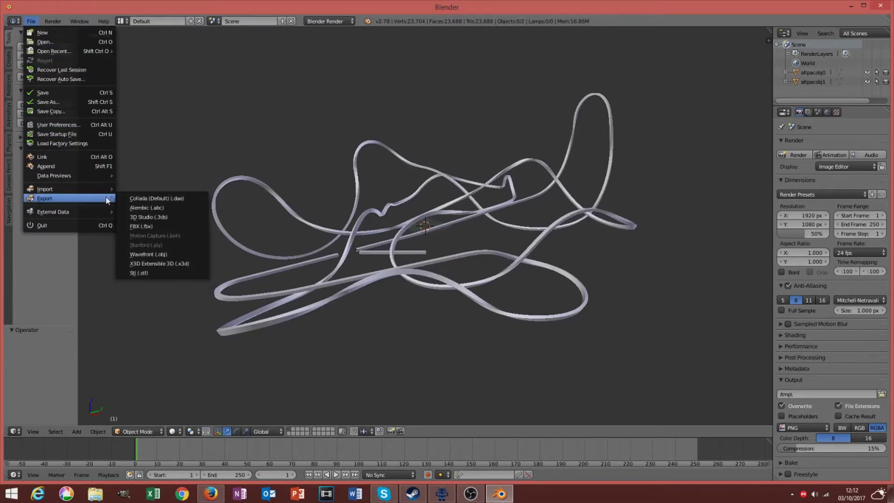
pyautogui.click(151, 199)
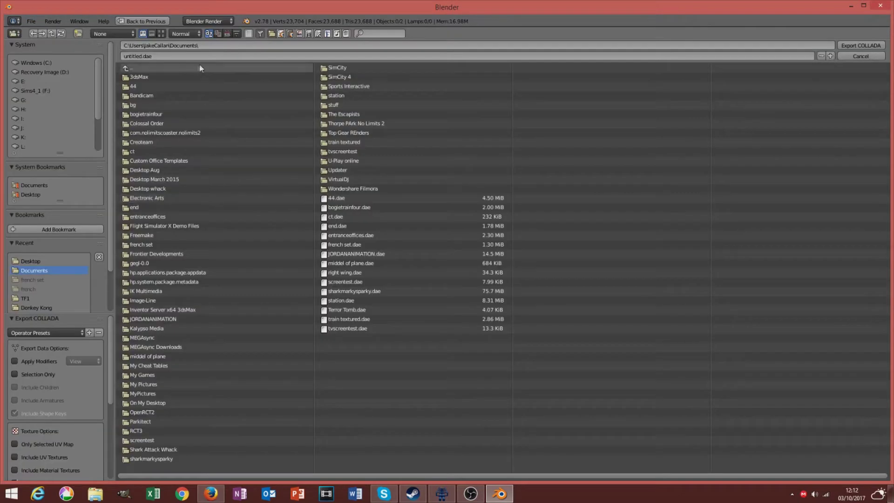
pyautogui.click(37, 195)
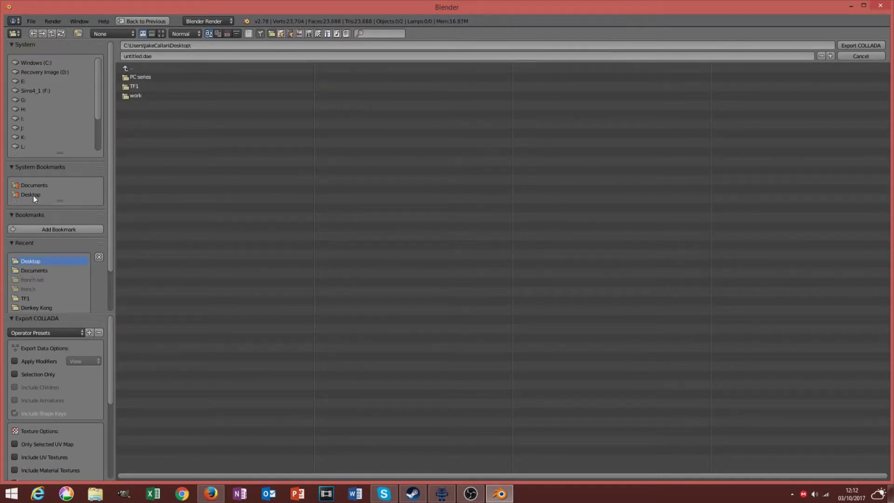
pyautogui.click(171, 56)
pyautogui.press('BackSpace')
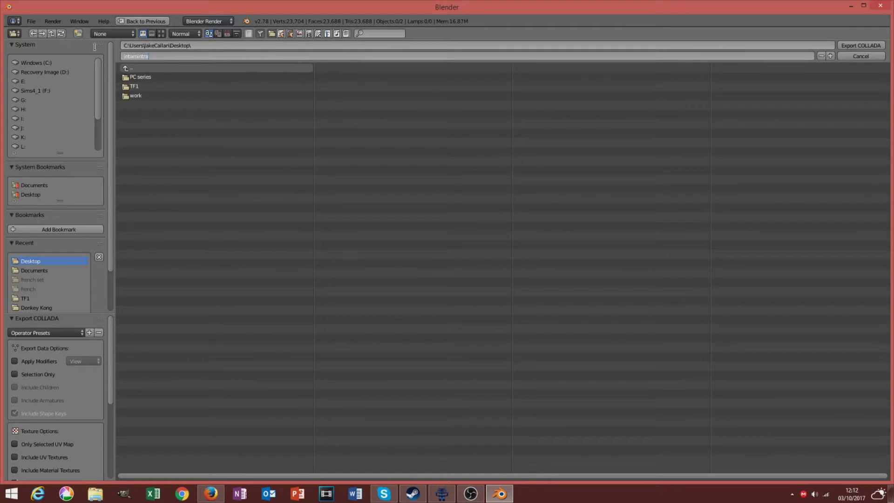
pyautogui.write('intamintrack')
pyautogui.click(866, 46)
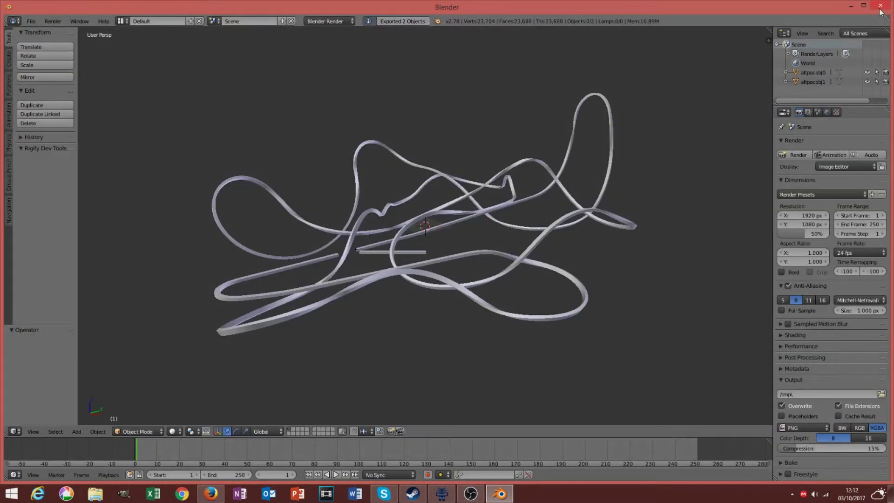
# - Close Blender and move the intamintrack LWO file from the desktop to the Recycle Bin
pyautogui.click(880, 8)
pyautogui.click(450, 282)
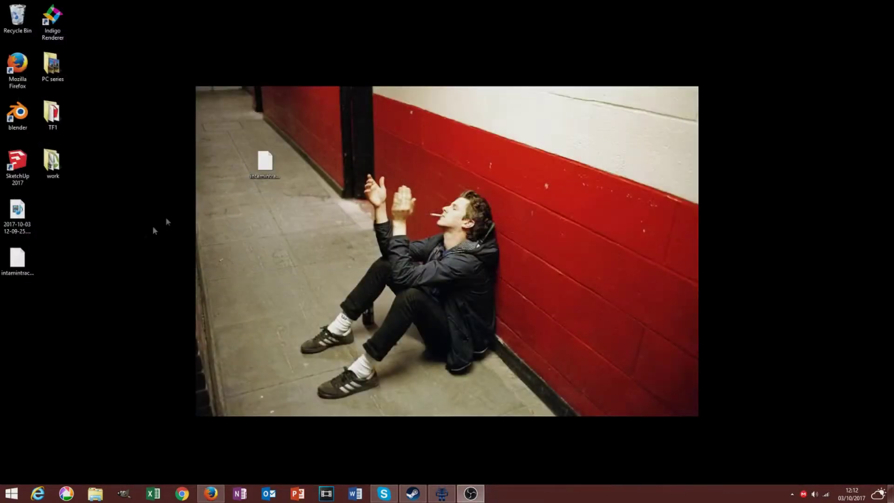
pyautogui.moveTo(264, 163); pyautogui.dragTo(17, 21)
pyautogui.click(23, 257)
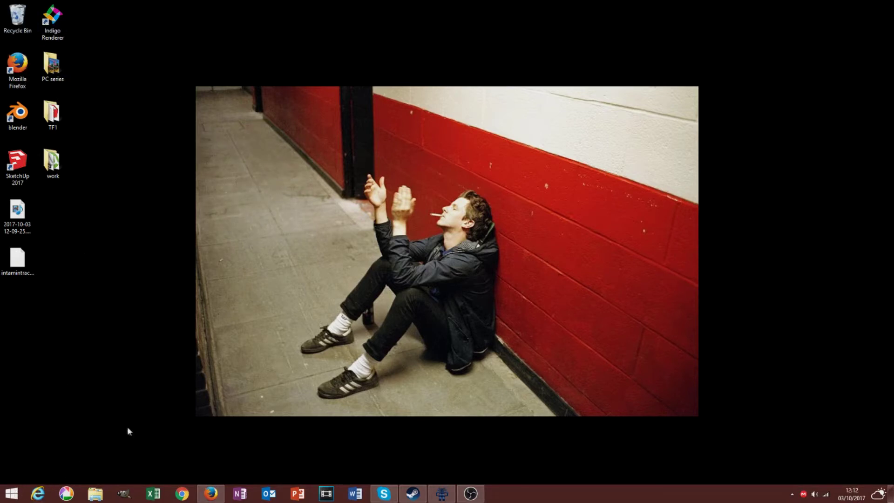
# - Launch SketchUp 2017 with the default template, maximize its window and delete the default person figure
pyautogui.click(15, 166)
pyautogui.doubleClick(14, 166)
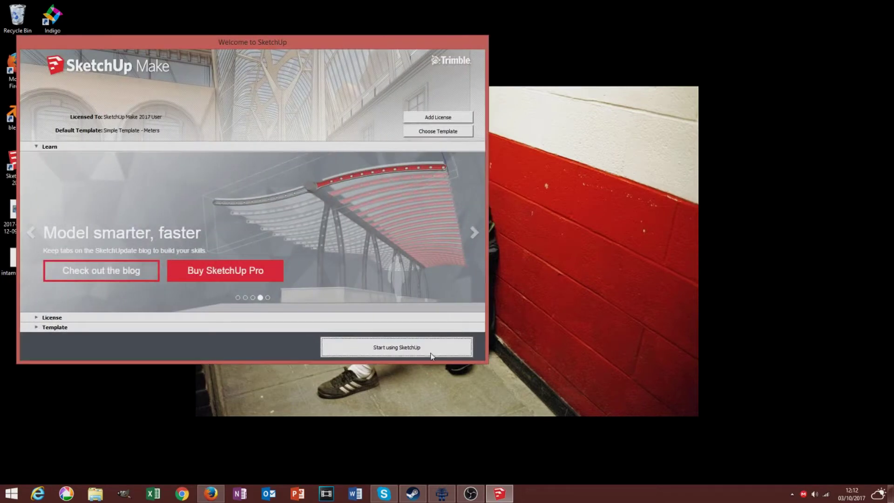
pyautogui.click(397, 346)
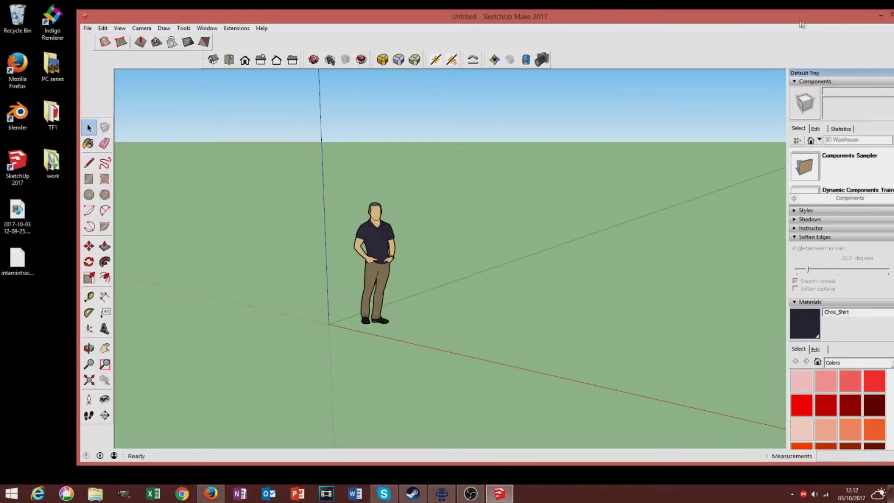
pyautogui.moveTo(808, 18); pyautogui.dragTo(780, 20)
pyautogui.click(865, 17)
pyautogui.click(307, 238)
pyautogui.press('Delete')
# - Import the COLLADA file intamintrack.dae from the Desktop, place the track near the origin and deselect it
pyautogui.click(8, 15)
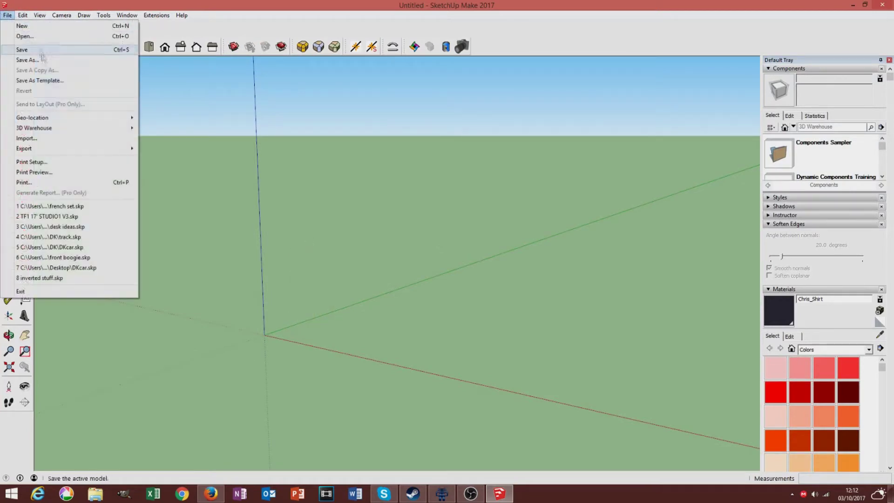
pyautogui.click(27, 138)
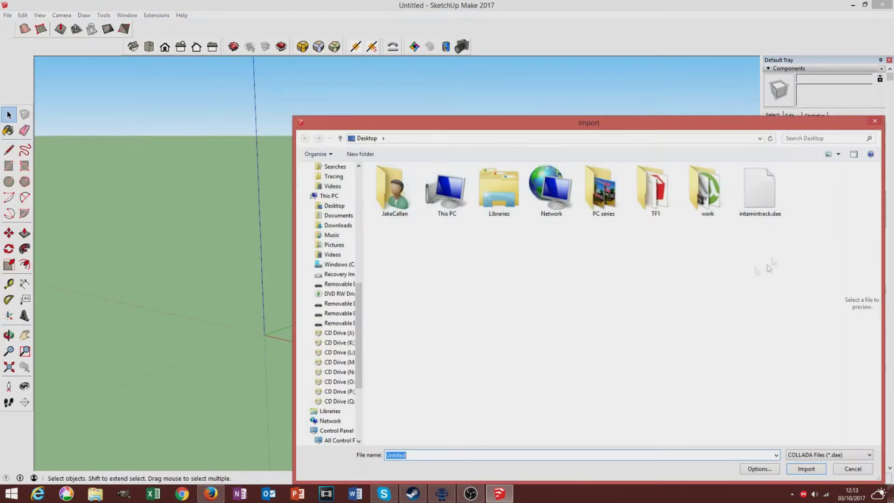
pyautogui.doubleClick(756, 194)
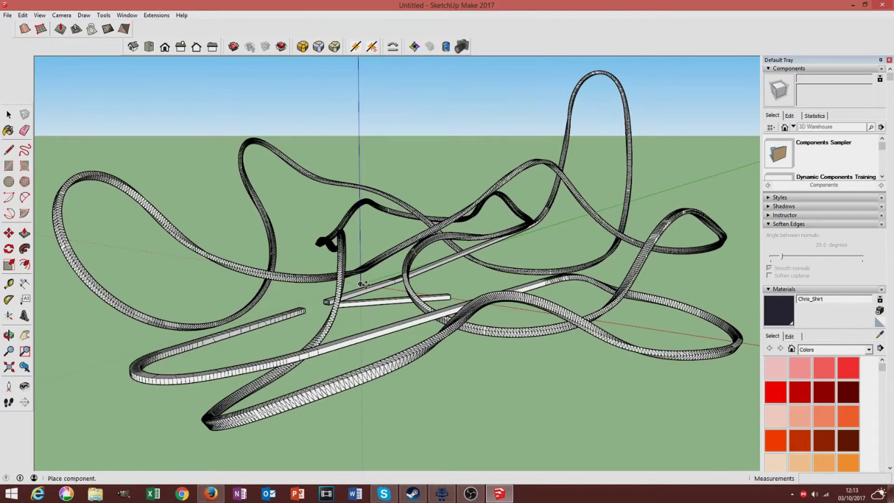
pyautogui.click(362, 284)
pyautogui.moveTo(361, 283)
pyautogui.mouseDown(button='middle')
pyautogui.moveTo(433, 287)
pyautogui.moveTo(381, 269)
pyautogui.moveTo(365, 275)
pyautogui.mouseUp(button='middle')
pyautogui.scroll(-3, 365, 274)
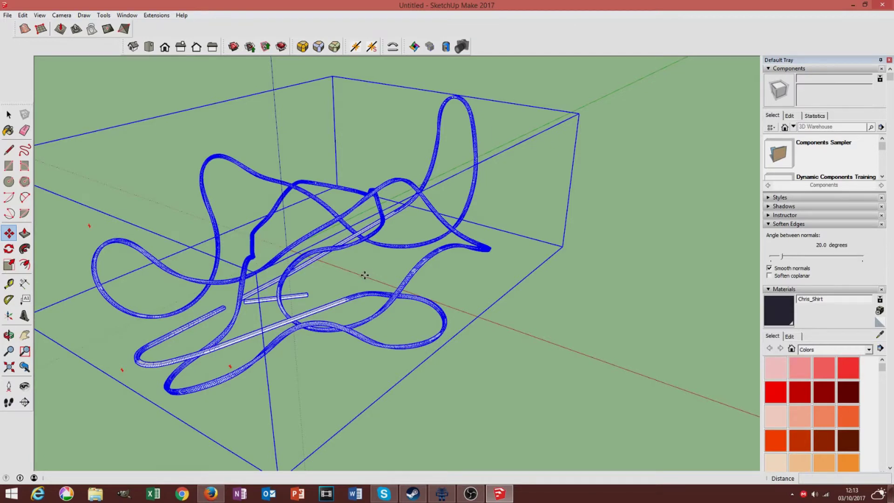
pyautogui.click(9, 114)
pyautogui.click(71, 122)
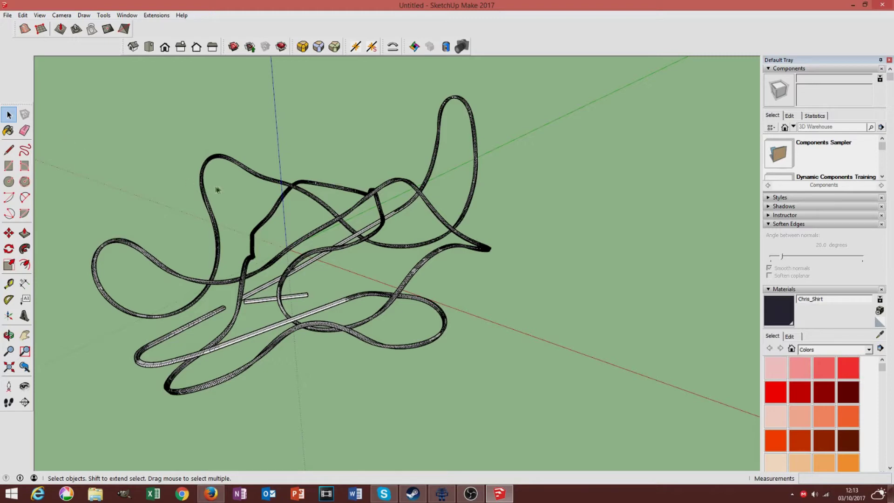
pyautogui.click(24, 335)
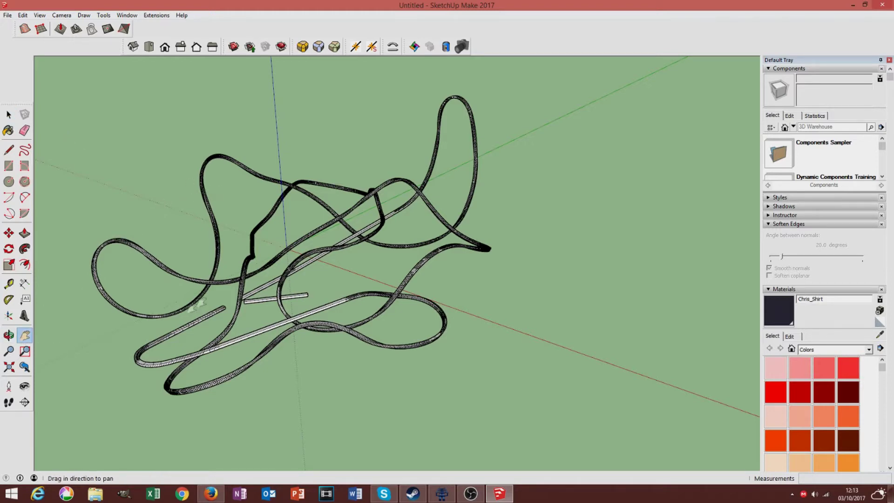
pyautogui.moveTo(712, 393); pyautogui.dragTo(406, 275)
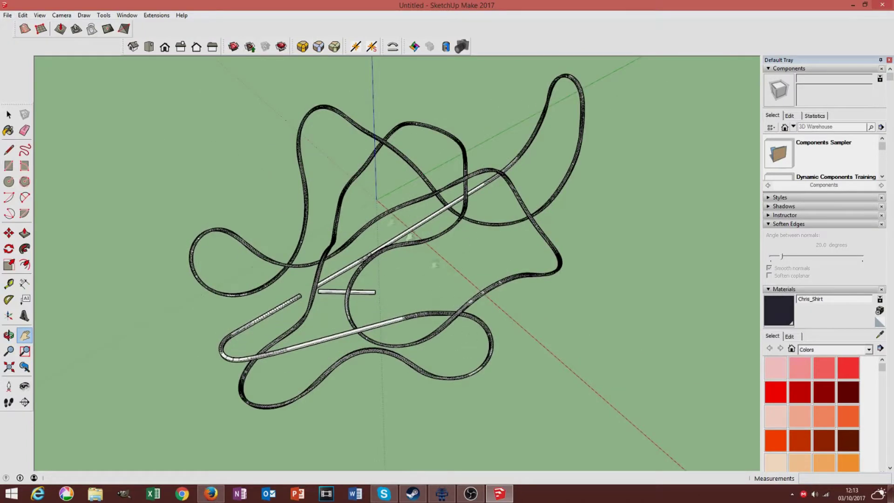
pyautogui.moveTo(292, 254); pyautogui.dragTo(307, 254, button='middle')
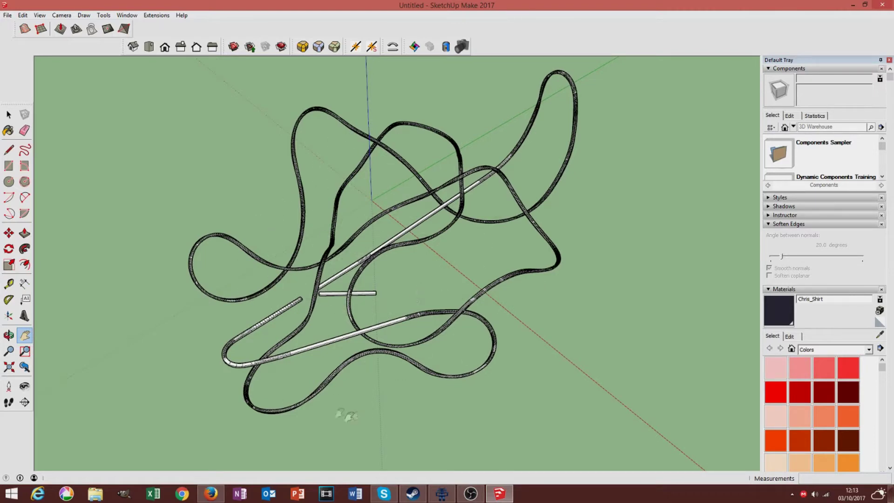
# - Switch to NoLimits 2, close the Animated Light Texture Pattern Creator and frame the entire coaster layout in the Top view
pyautogui.click(442, 496)
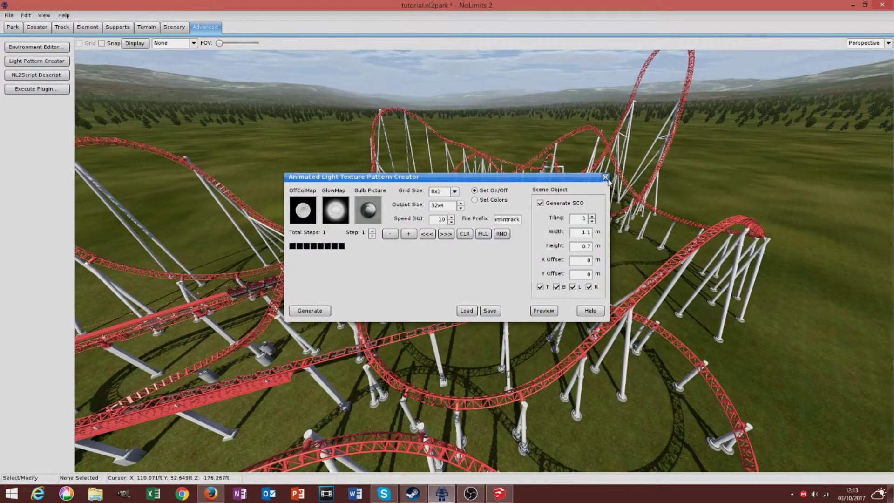
pyautogui.click(611, 177)
pyautogui.click(859, 43)
pyautogui.click(862, 59)
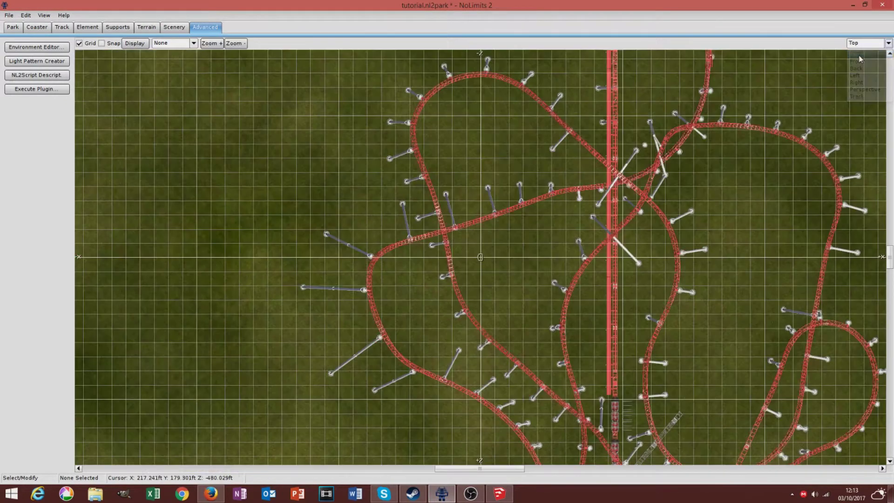
pyautogui.scroll(-3, 697, 169)
pyautogui.scroll(2, 477, 348)
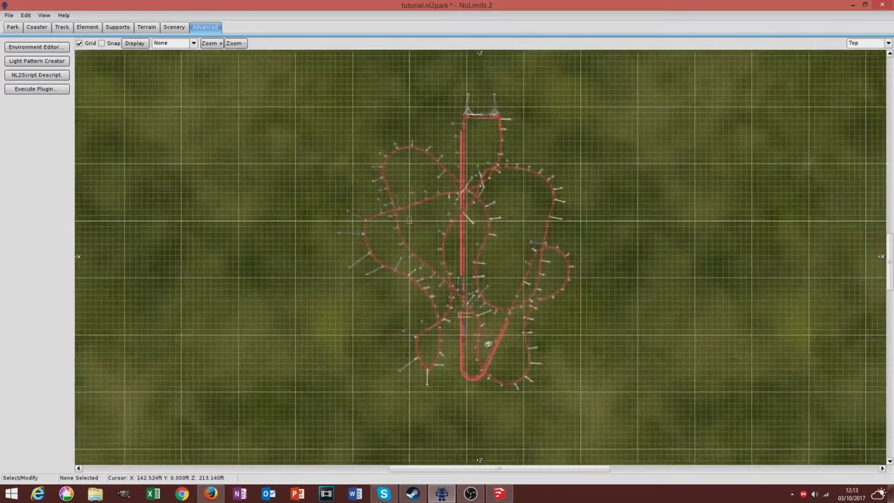
pyautogui.scroll(3, 476, 348)
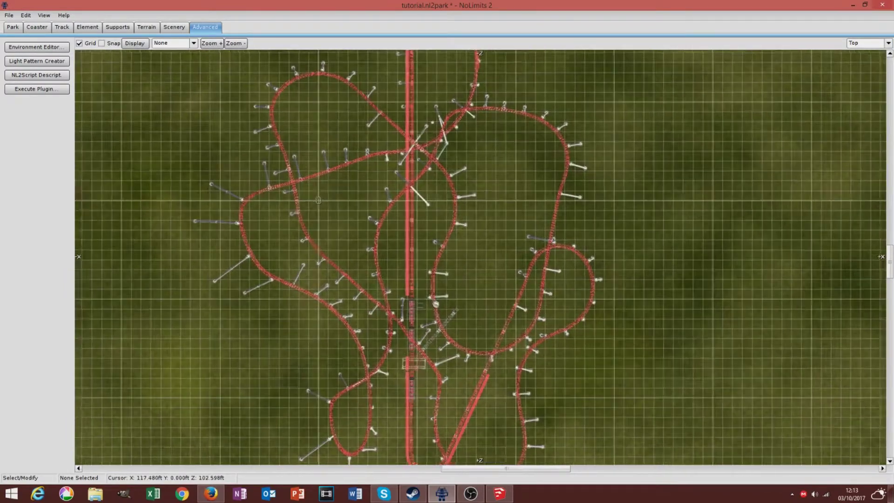
pyautogui.scroll(-2, 439, 307)
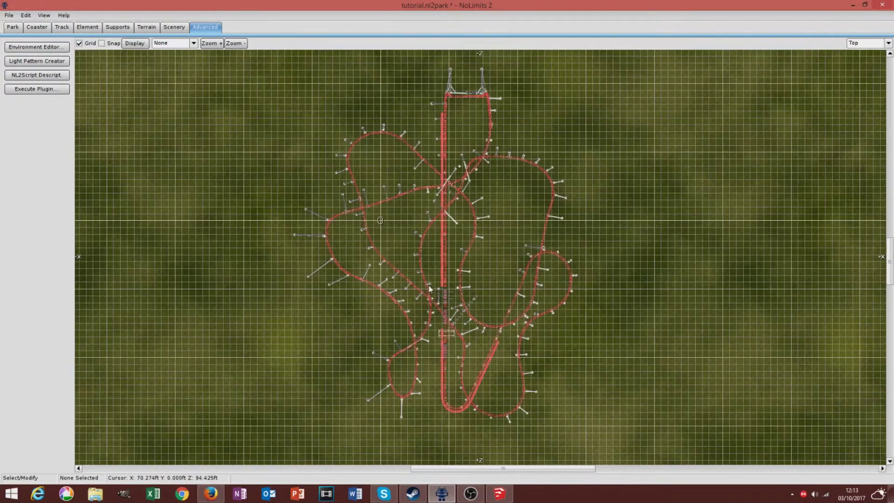
pyautogui.rightClick(428, 286)
pyautogui.moveTo(384, 230); pyautogui.dragTo(436, 238, button='right')
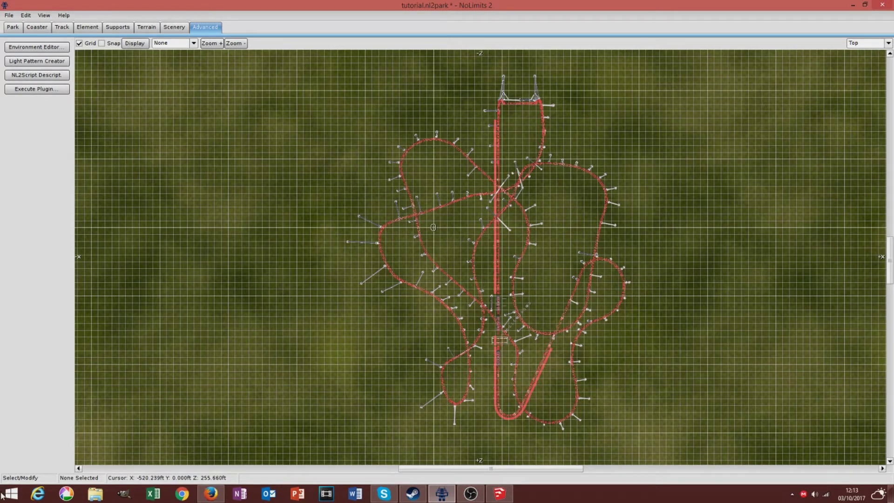
# - Launch GIMP, paste the copied screenshot as a new image and shift the pasted layer toward the canvas's left side
pyautogui.click(124, 494)
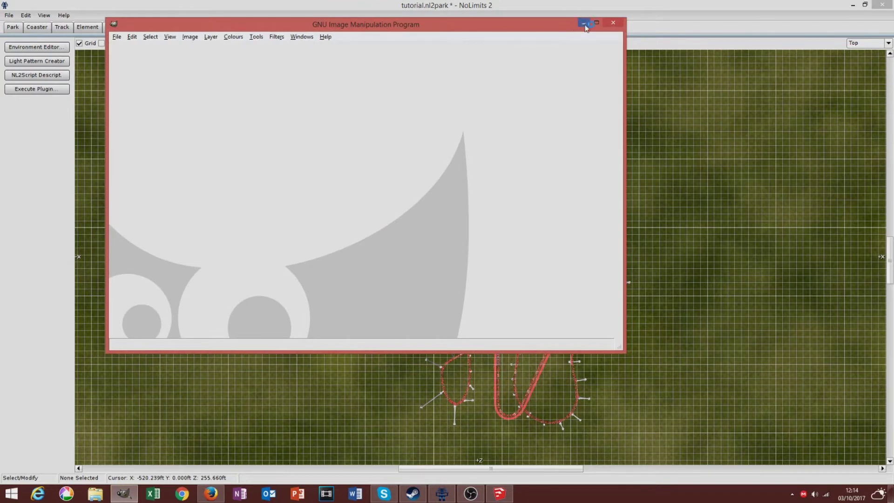
pyautogui.click(596, 23)
pyautogui.click(22, 15)
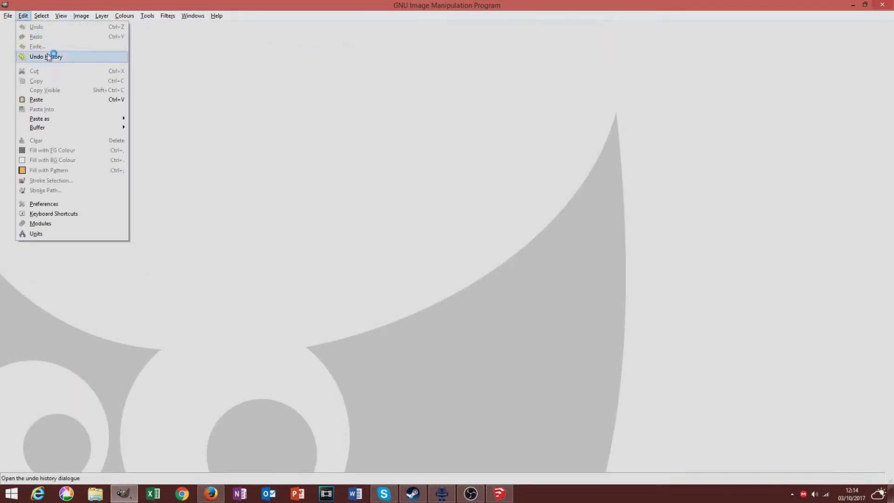
pyautogui.click(40, 101)
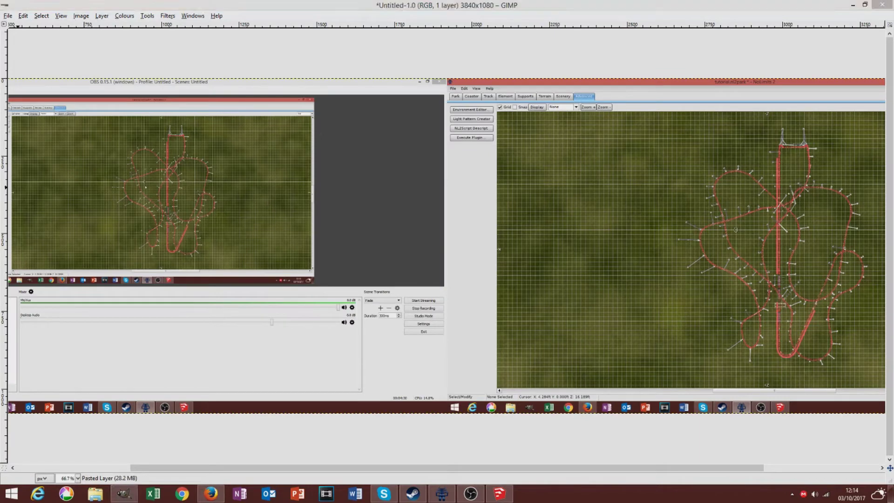
pyautogui.moveTo(770, 191); pyautogui.dragTo(375, 182)
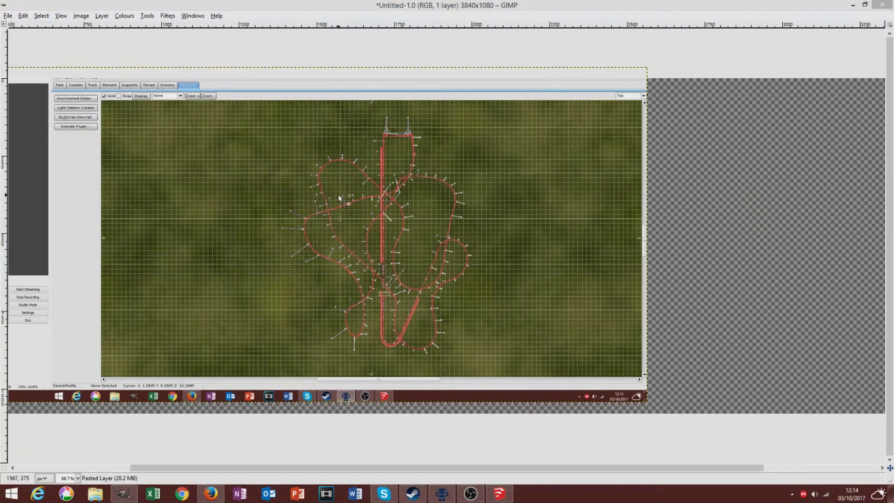
pyautogui.keyDown('ctrl'); pyautogui.scroll(2, 338, 194); pyautogui.keyUp('ctrl')
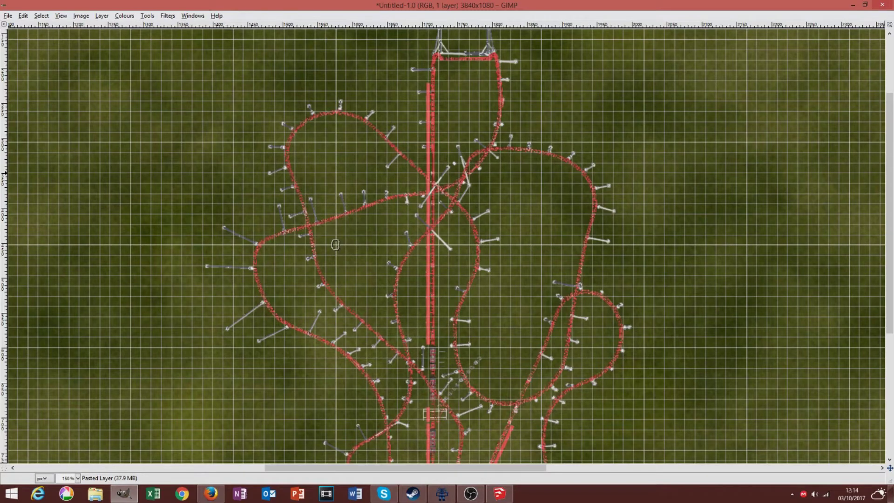
pyautogui.keyDown('ctrl'); pyautogui.scroll(-1, 335, 245); pyautogui.keyUp('ctrl')
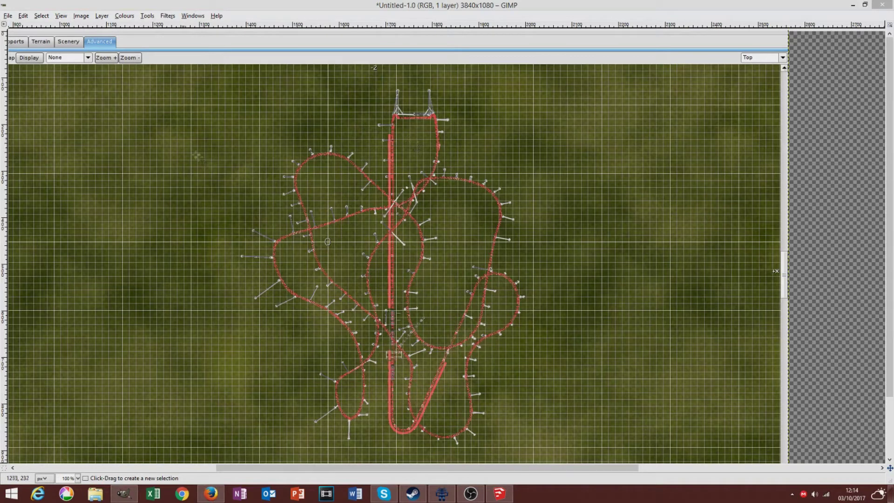
pyautogui.moveTo(122, 104); pyautogui.dragTo(670, 448)
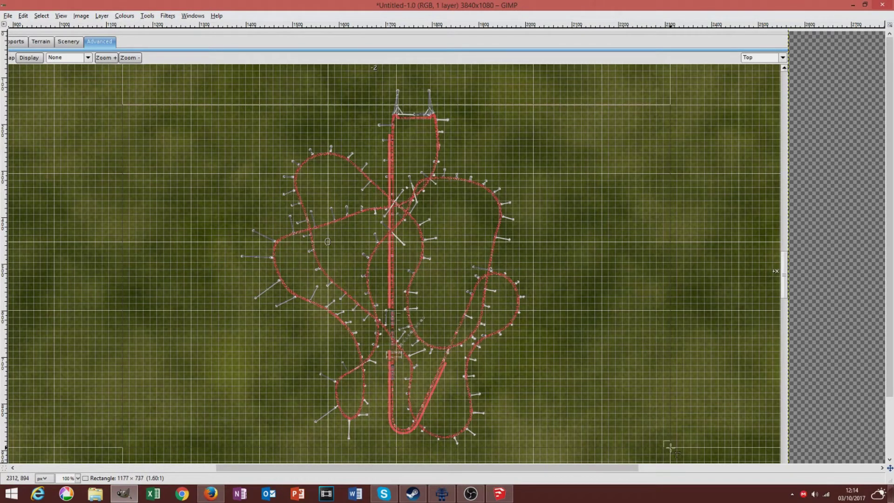
pyautogui.moveTo(671, 448); pyautogui.dragTo(634, 342)
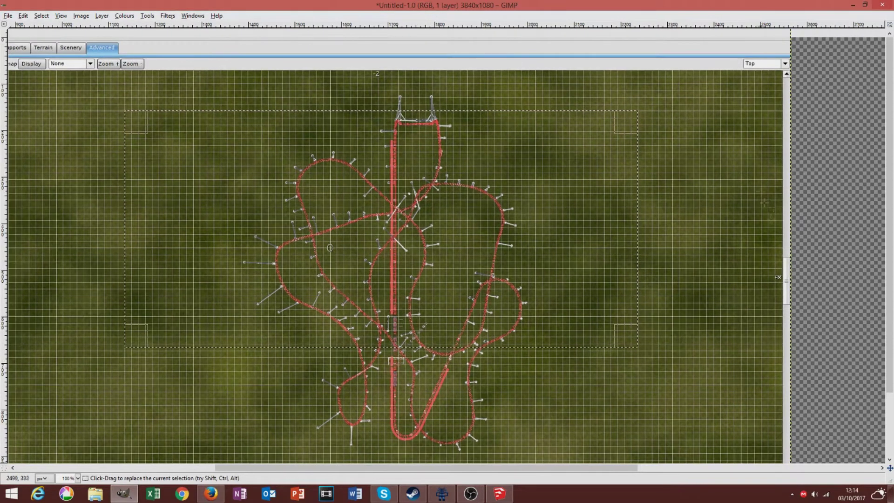
pyautogui.click(787, 277)
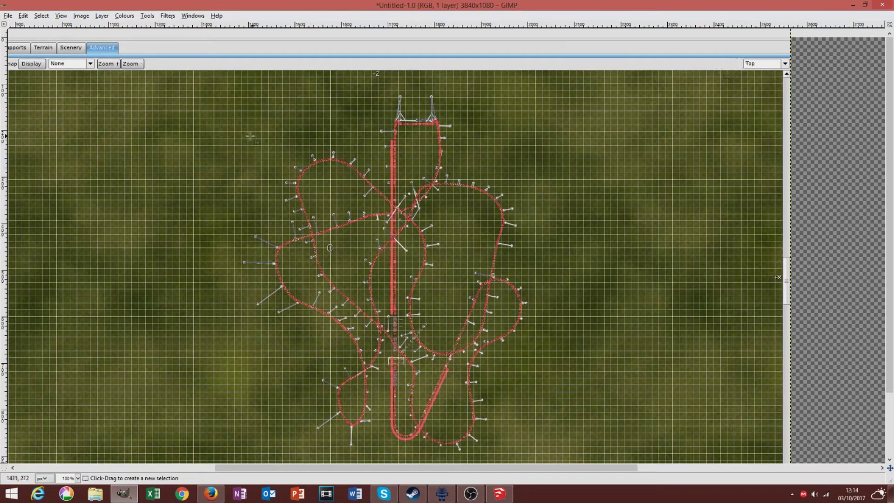
# - Select a square region of about 737 × 738 px around the whole coaster layout and crop the image to it
pyautogui.moveTo(193, 111); pyautogui.dragTo(535, 425)
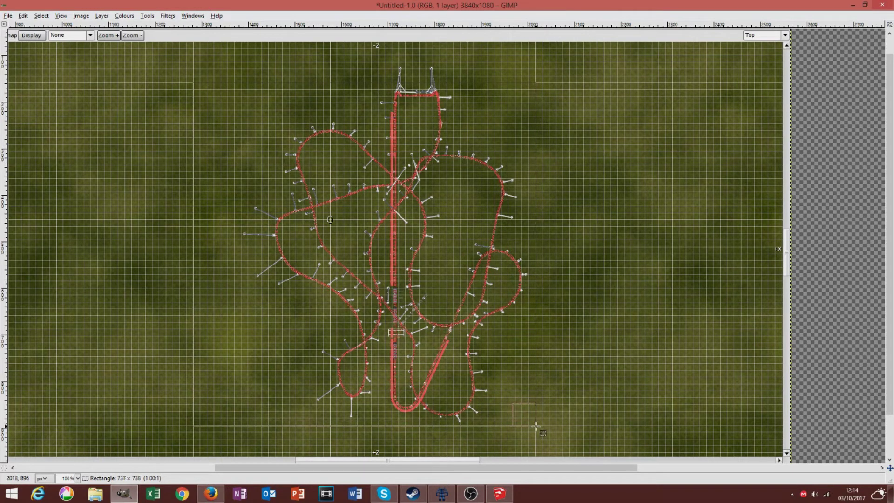
pyautogui.moveTo(536, 425); pyautogui.dragTo(536, 425)
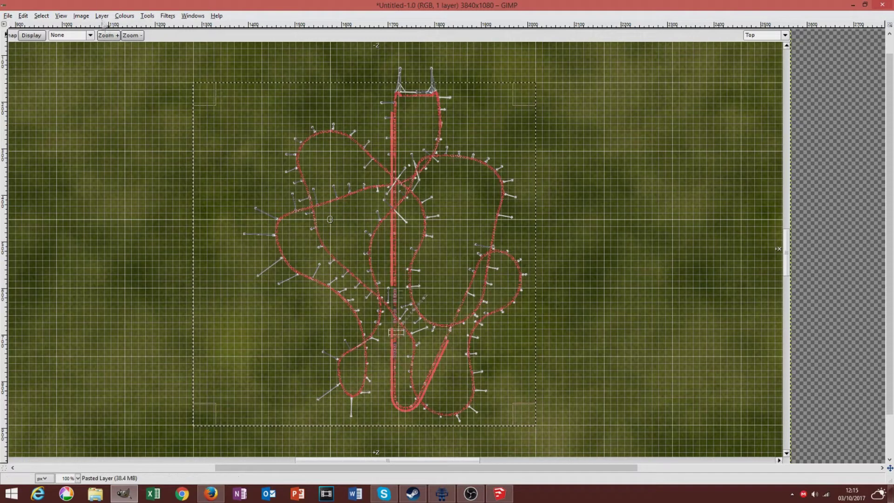
pyautogui.click(81, 15)
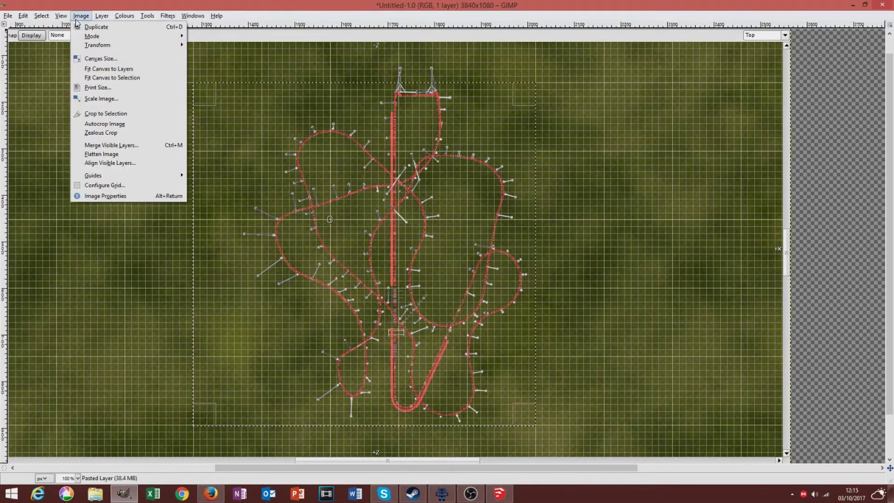
pyautogui.click(100, 114)
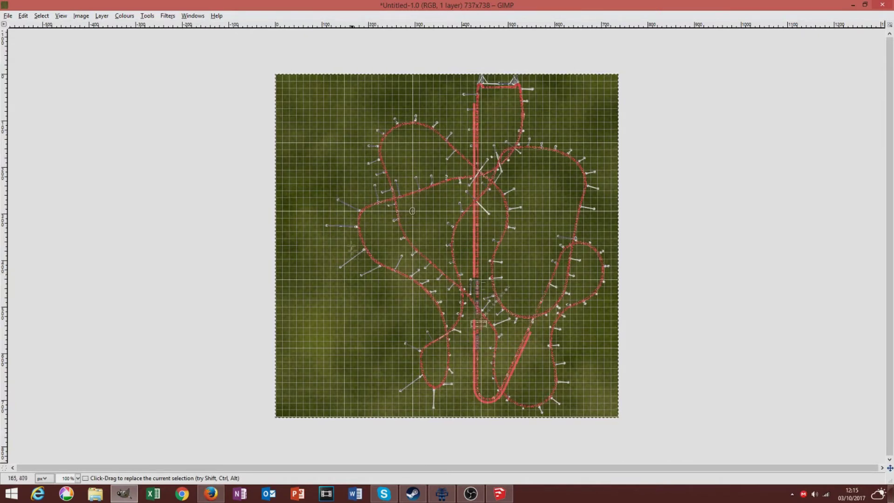
# - Save the cropped image as overviewintamintrack.jpg on the Desktop and close GIMP
pyautogui.click(9, 16)
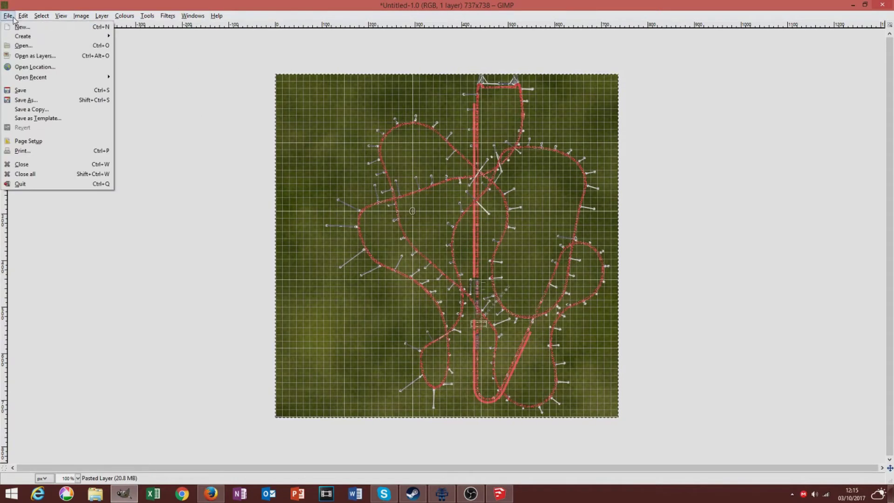
pyautogui.click(71, 101)
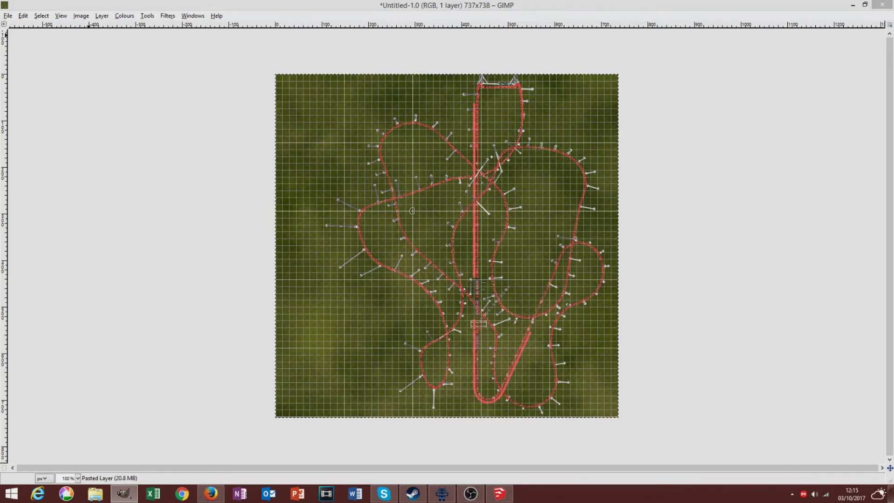
pyautogui.click(112, 151)
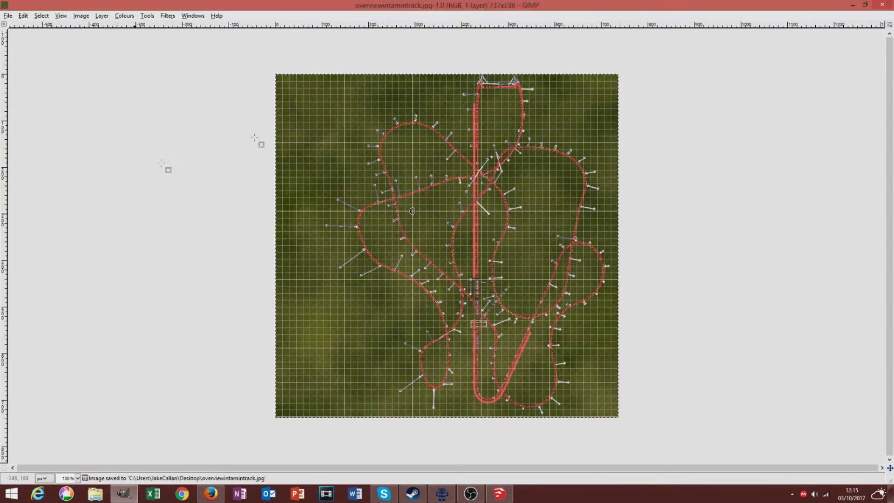
pyautogui.click(882, 4)
pyautogui.click(886, 3)
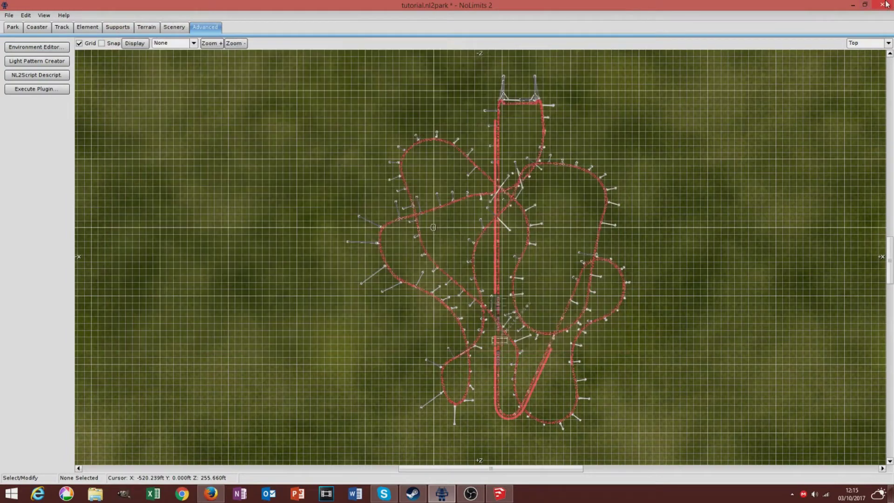
# - Switch to SketchUp and bring overviewintamintrack.jpg from the Desktop into the model beside the track, keeping the window maximized
pyautogui.click(860, 4)
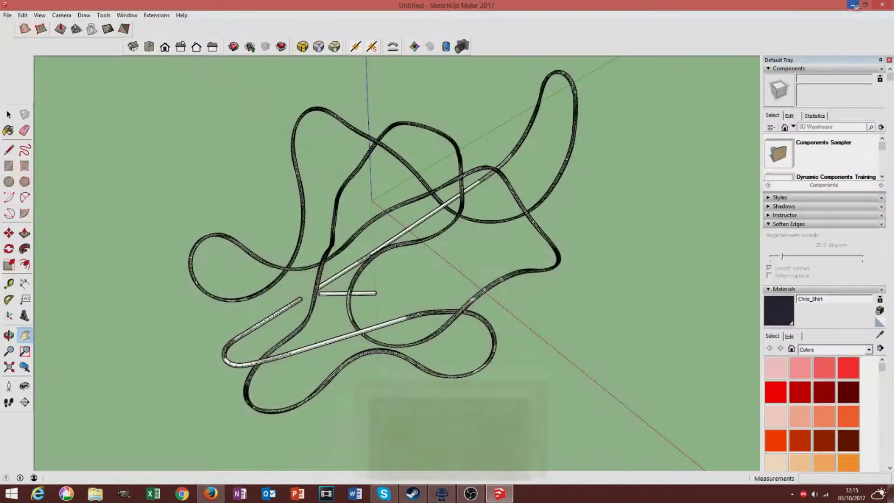
pyautogui.doubleClick(743, 9)
pyautogui.moveTo(17, 305); pyautogui.dragTo(391, 221)
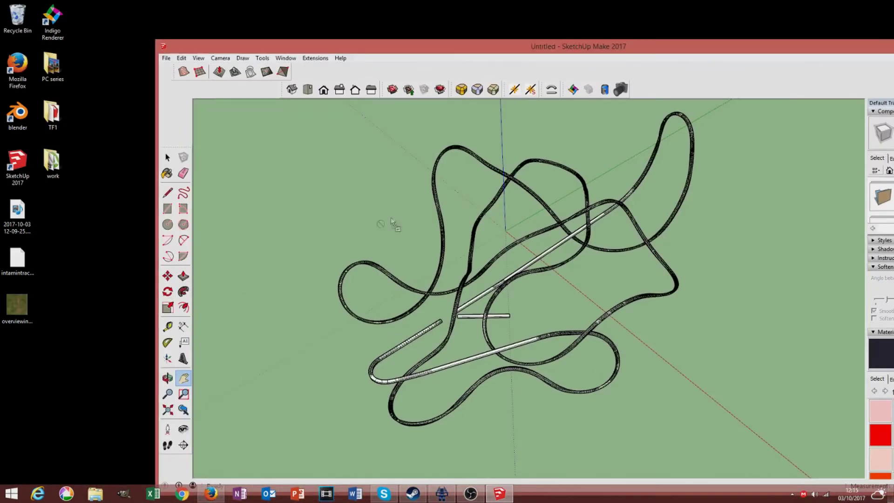
pyautogui.click(391, 221)
pyautogui.moveTo(558, 279); pyautogui.dragTo(806, 107, button='middle')
pyautogui.press('s')
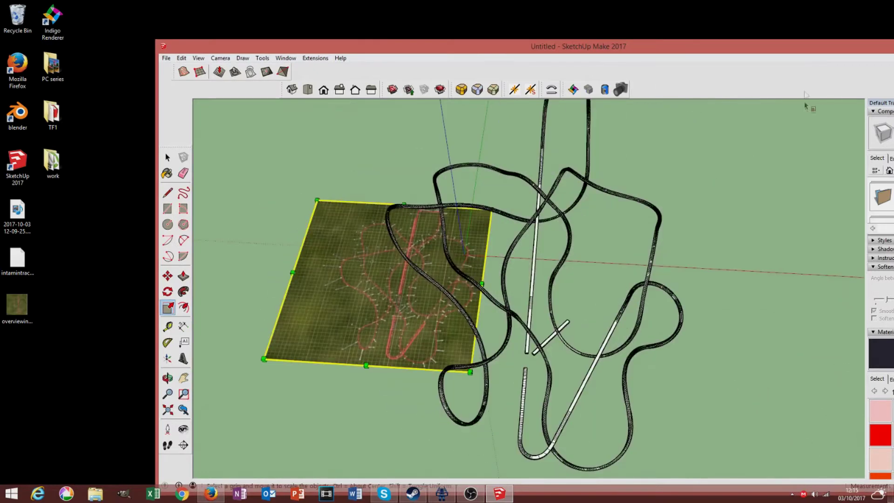
pyautogui.moveTo(819, 48); pyautogui.dragTo(623, 18)
pyautogui.click(773, 15)
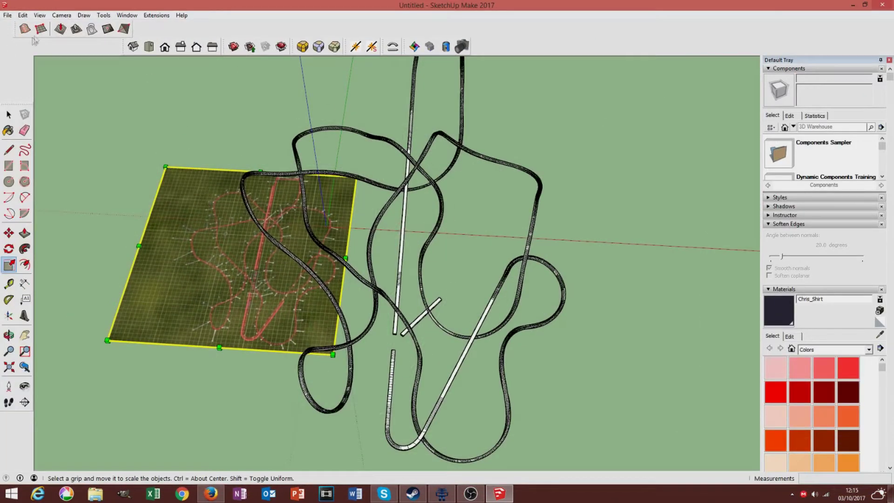
# - Set the camera to the standard Top view with Parallel Projection
pyautogui.click(40, 15)
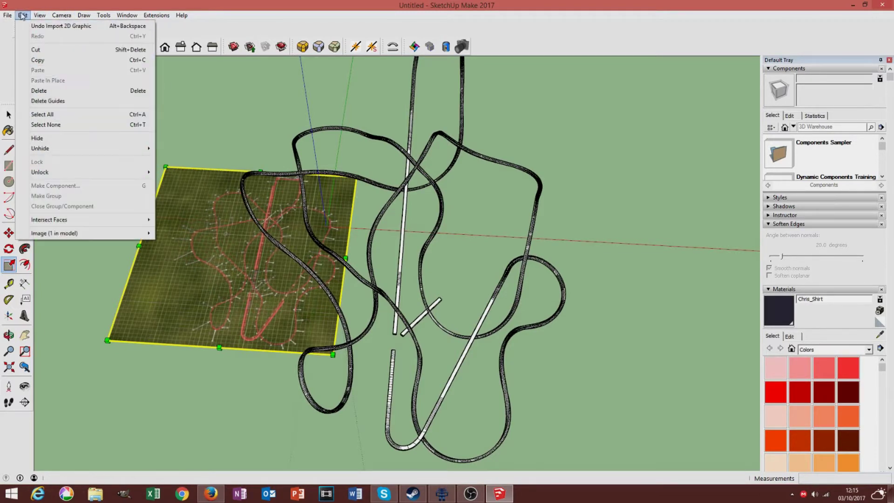
pyautogui.moveTo(47, 15)
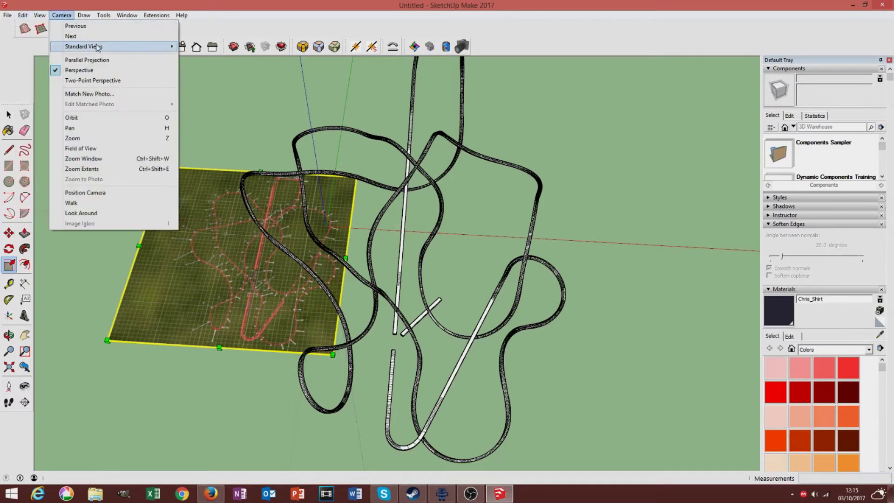
pyautogui.moveTo(169, 48)
pyautogui.click(197, 47)
pyautogui.click(62, 15)
pyautogui.click(93, 59)
pyautogui.scroll(-2, 489, 255)
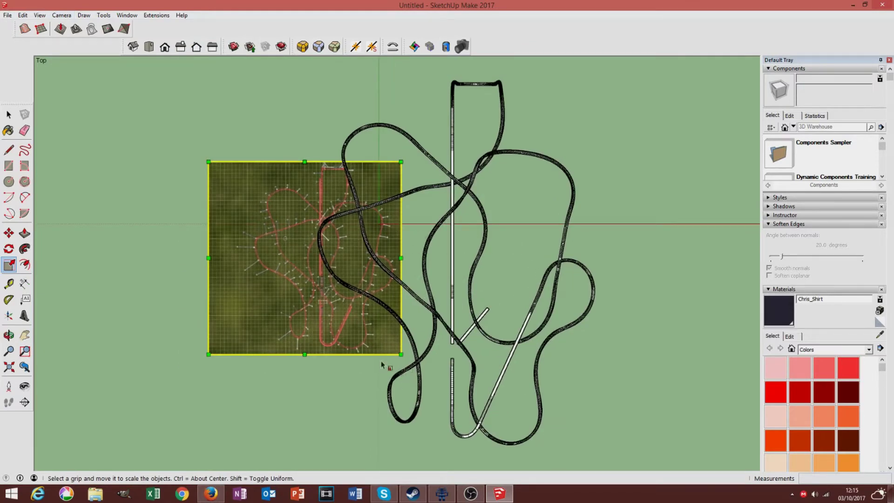
# - Move the overview image under the track so its grid's 0 marker sits on the model origin
pyautogui.click(9, 232)
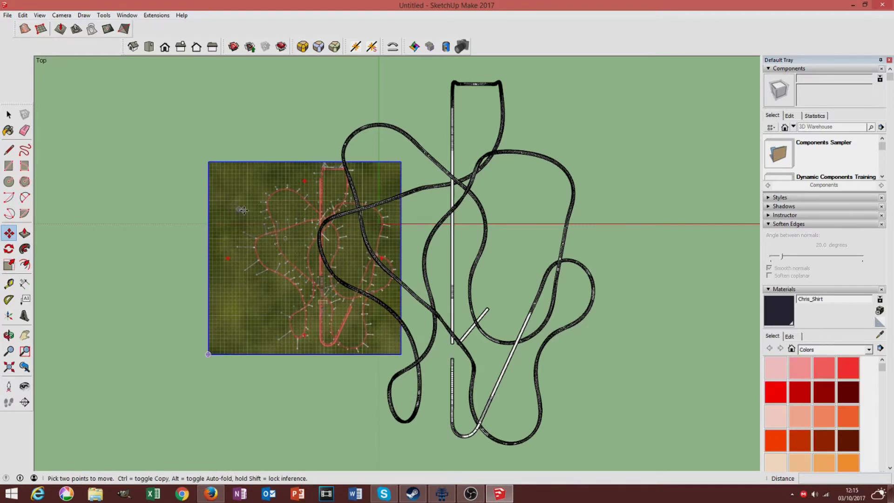
pyautogui.click(246, 257)
pyautogui.click(394, 233)
pyautogui.hotkey('ctrl', 'z')
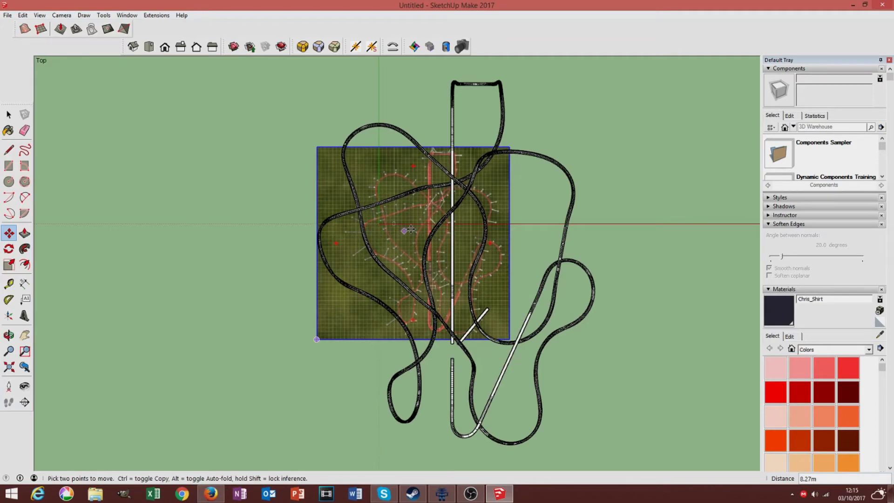
pyautogui.scroll(10, 394, 228)
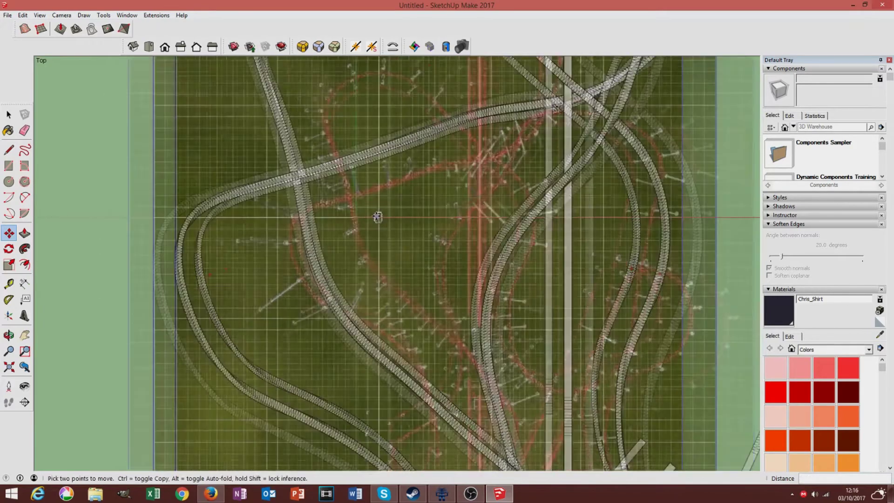
pyautogui.scroll(3, 387, 222)
pyautogui.scroll(-5, 395, 226)
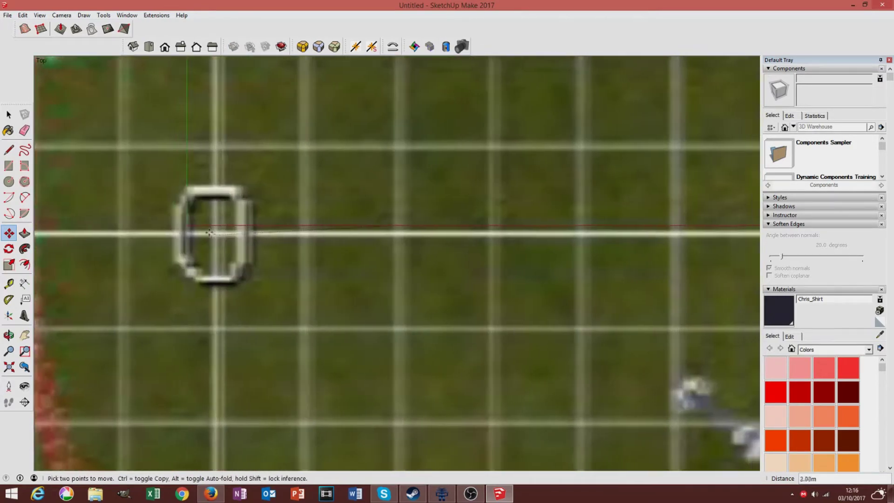
pyautogui.scroll(-6, 194, 221)
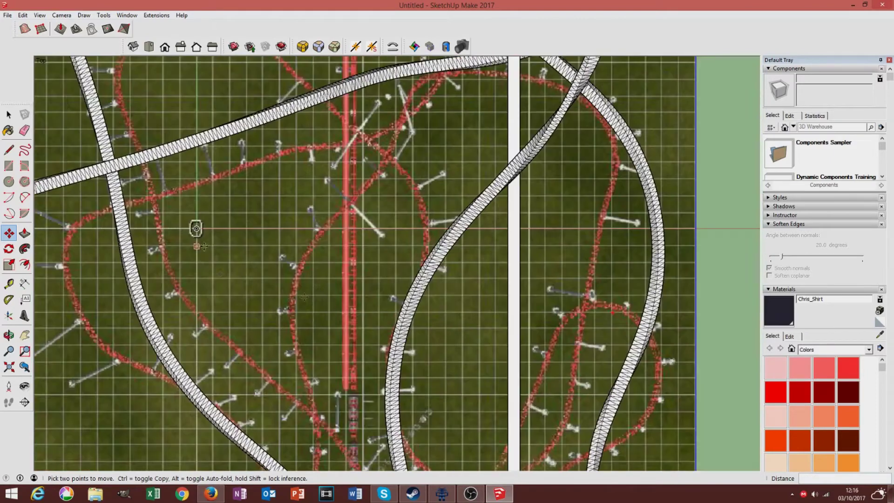
pyautogui.scroll(1, 381, 304)
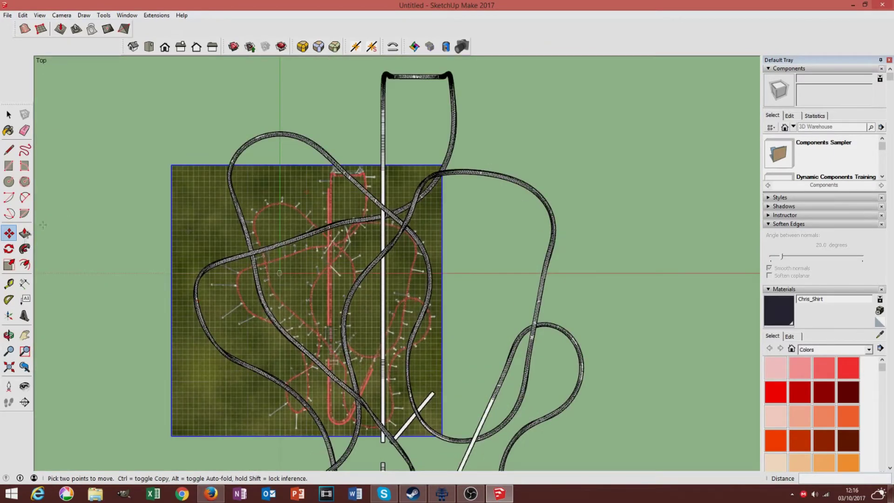
# - Scale the overview image about its center by about 1.72 and move its 0 marker back onto the model origin
pyautogui.press('s')
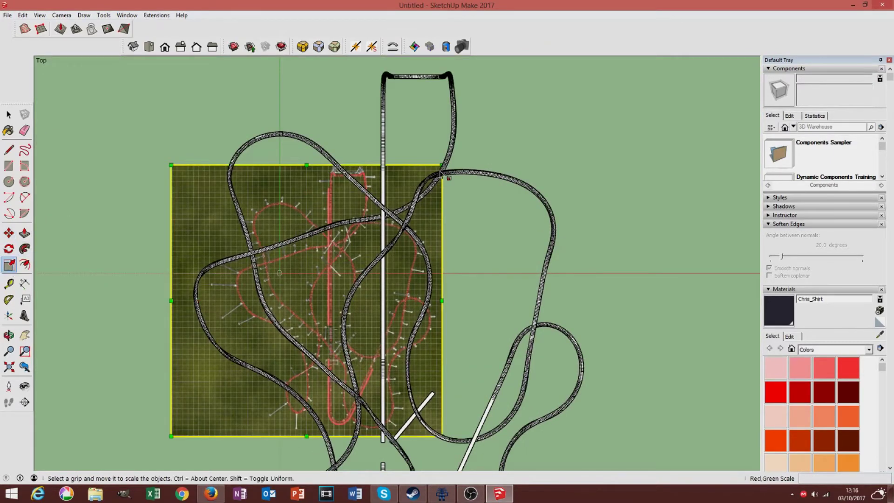
pyautogui.keyDown('ctrl'); pyautogui.moveTo(442, 165); pyautogui.dragTo(586, 99); pyautogui.keyUp('ctrl')
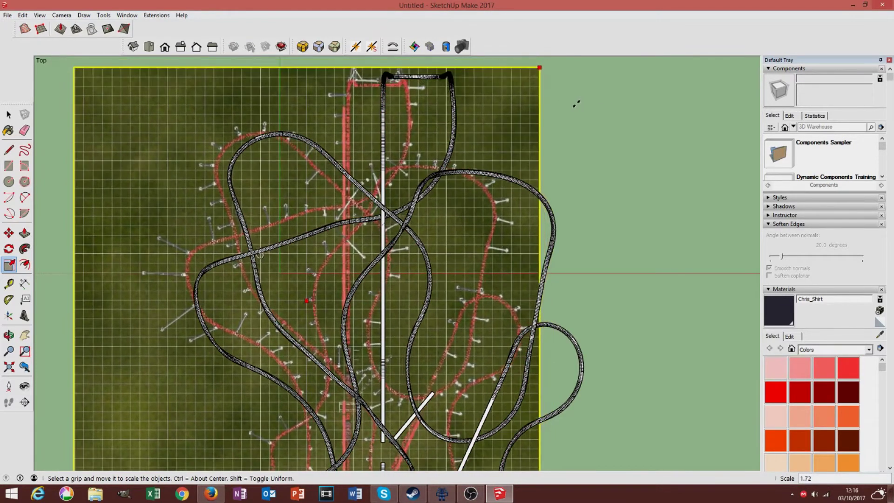
pyautogui.scroll(3, 359, 181)
pyautogui.click(9, 233)
pyautogui.moveTo(195, 315); pyautogui.dragTo(333, 305)
pyautogui.scroll(-6, 452, 257)
pyautogui.scroll(3, 450, 256)
pyautogui.scroll(2, 345, 302)
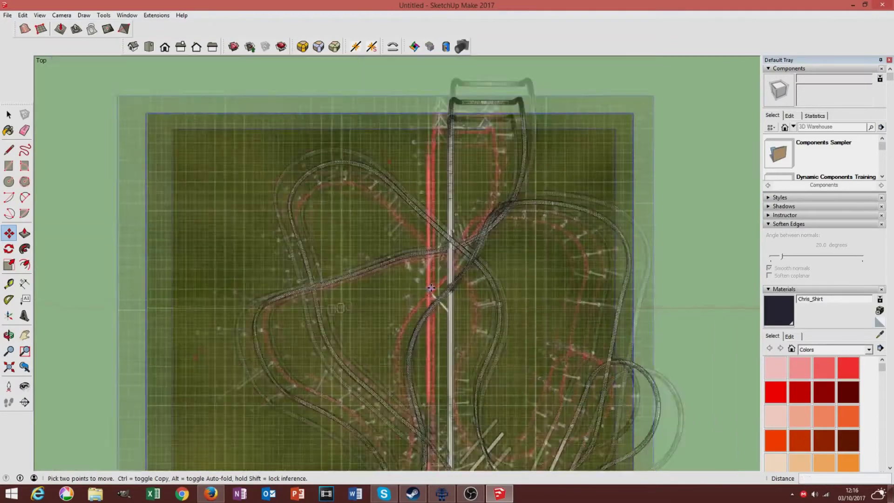
# - Enlarge the image about its center by a further 1.18 or so, realign its 0 marker with the origin and check the track overlay
pyautogui.scroll(-2, 431, 288)
pyautogui.click(9, 265)
pyautogui.keyDown('ctrl'); pyautogui.moveTo(598, 143); pyautogui.dragTo(643, 126); pyautogui.keyUp('ctrl')
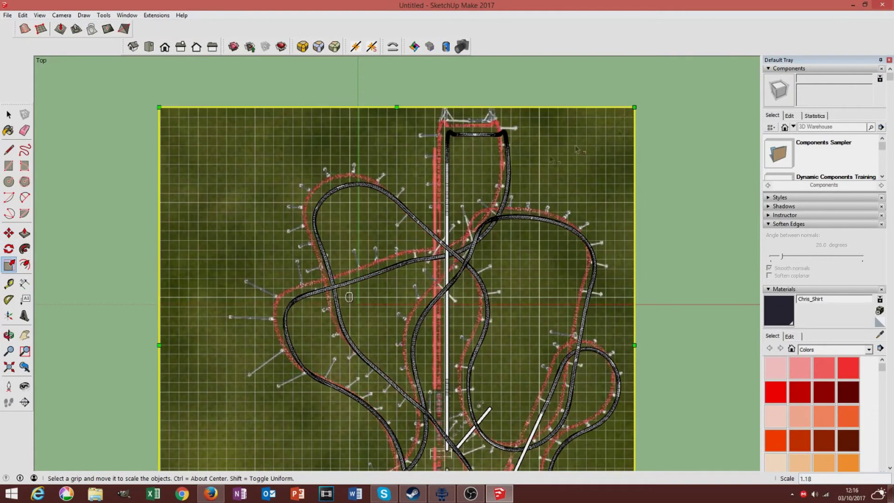
pyautogui.scroll(3, 376, 268)
pyautogui.click(9, 233)
pyautogui.scroll(3, 426, 338)
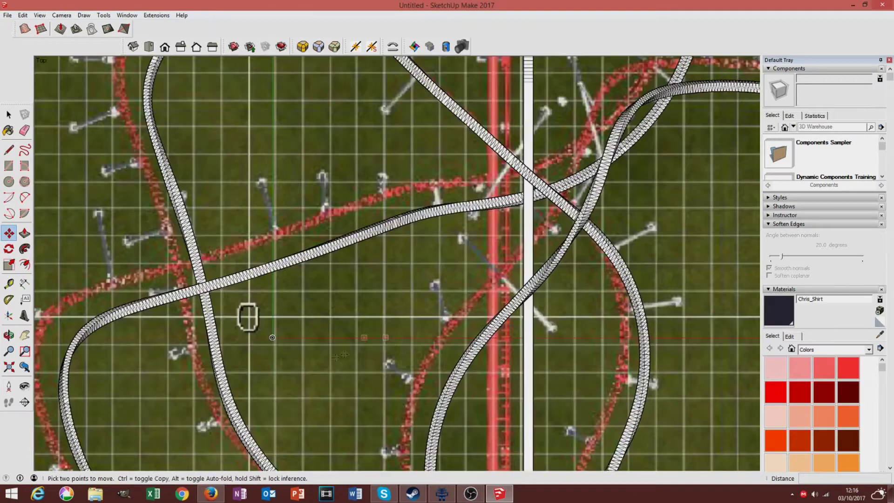
pyautogui.scroll(2, 326, 355)
pyautogui.scroll(-6, 179, 282)
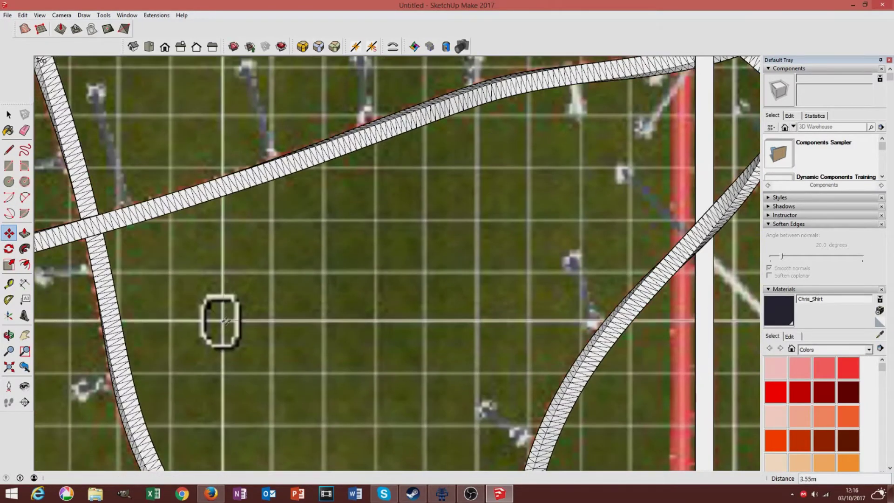
pyautogui.scroll(-2, 366, 255)
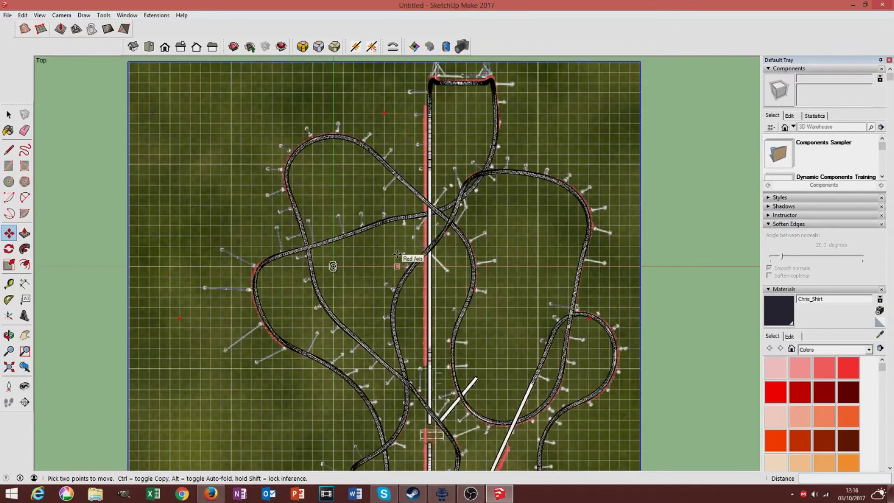
pyautogui.scroll(8, 488, 269)
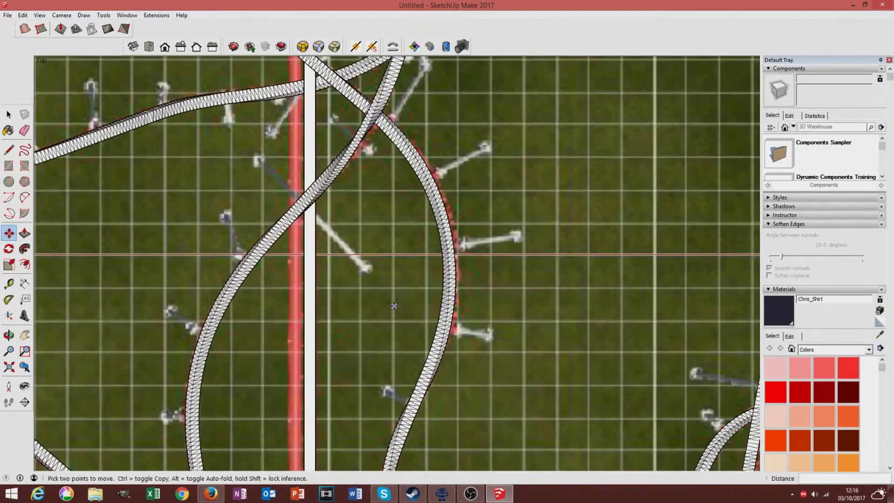
pyautogui.moveTo(378, 257); pyautogui.dragTo(363, 224, button='middle')
pyautogui.scroll(-5, 363, 223)
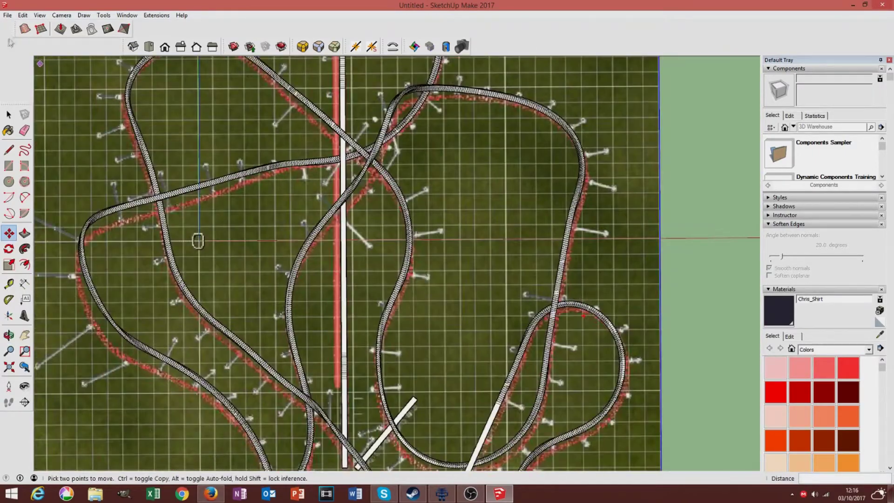
# - Set the camera back to the standard Top view to compare the track with the overview image
pyautogui.click(62, 16)
pyautogui.moveTo(126, 47)
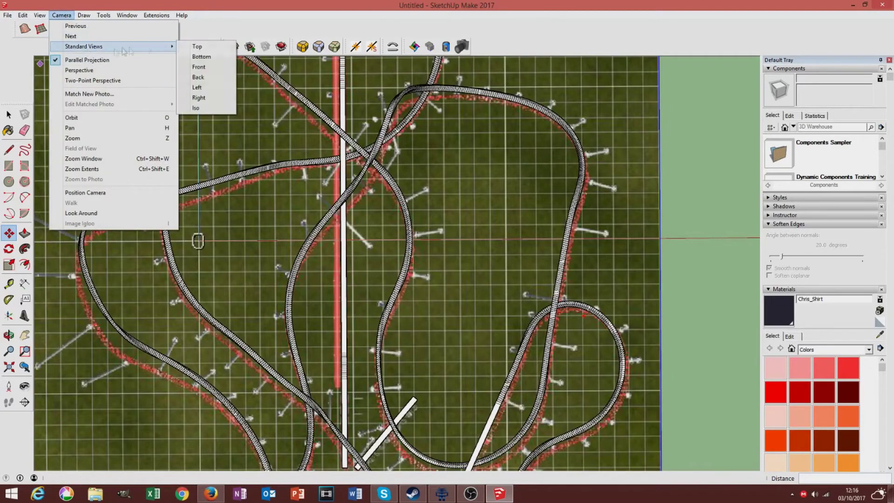
pyautogui.click(196, 46)
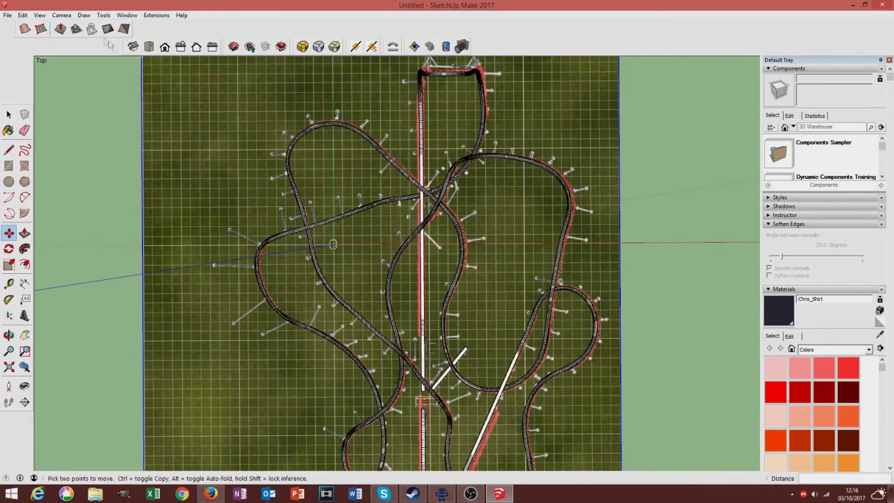
pyautogui.click(62, 15)
pyautogui.moveTo(125, 45)
pyautogui.click(196, 50)
# - Shrink the overview image very slightly about its center so it matches the track layout
pyautogui.keyDown('shift'); pyautogui.moveTo(406, 256); pyautogui.dragTo(404, 151, button='middle'); pyautogui.keyUp('shift')
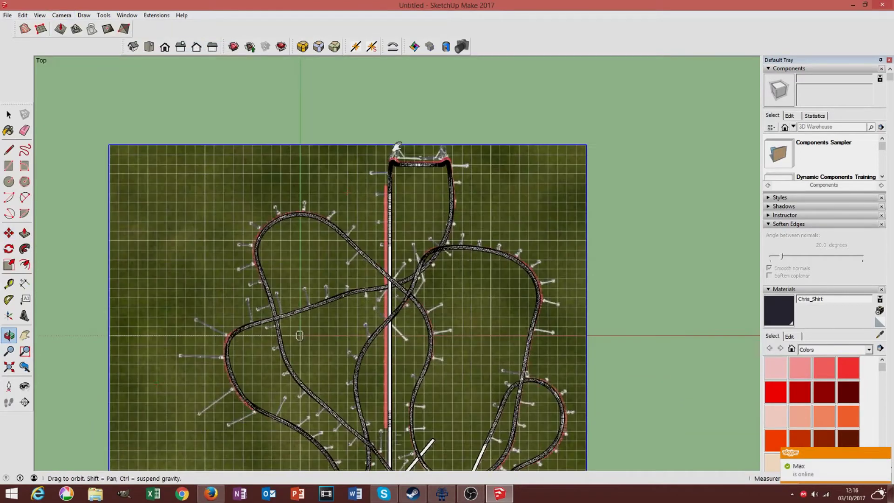
pyautogui.keyDown('shift'); pyautogui.moveTo(475, 294); pyautogui.dragTo(441, 163, button='middle'); pyautogui.keyUp('shift')
pyautogui.scroll(-3, 441, 163)
pyautogui.scroll(3, 440, 319)
pyautogui.press('s')
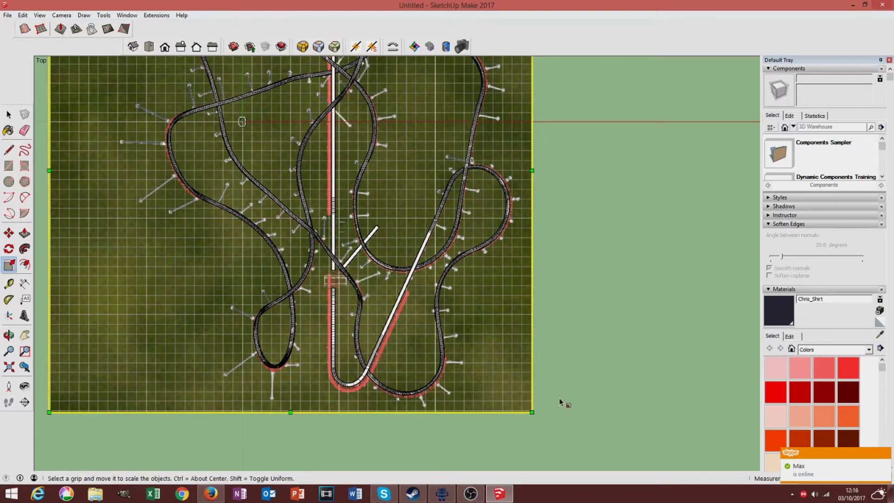
pyautogui.keyDown('ctrl'); pyautogui.moveTo(531, 412); pyautogui.dragTo(530, 409); pyautogui.keyUp('ctrl')
# - Examine the track's alignment over the overview image, from above and at an angle, especially around the station and transfer track
pyautogui.moveTo(391, 213)
pyautogui.keyDown('shift'); pyautogui.mouseDown(button='middle')
pyautogui.moveTo(443, 297)
pyautogui.moveTo(419, 276)
pyautogui.mouseUp(button='middle'); pyautogui.keyUp('shift')
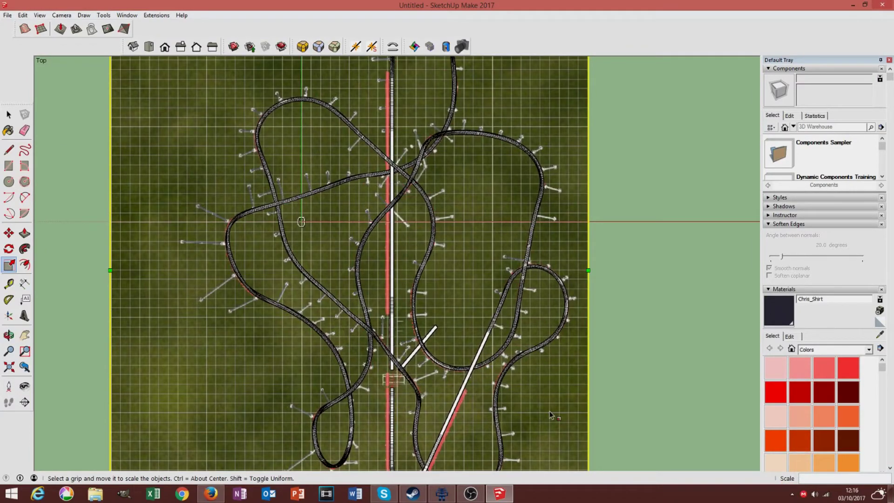
pyautogui.moveTo(576, 367); pyautogui.dragTo(369, 318, button='middle')
pyautogui.scroll(3, 369, 318)
pyautogui.scroll(-3, 392, 264)
pyautogui.moveTo(392, 264); pyautogui.dragTo(337, 344, button='middle')
pyautogui.click(9, 115)
pyautogui.click(53, 115)
pyautogui.scroll(-4, 186, 161)
pyautogui.scroll(6, 302, 246)
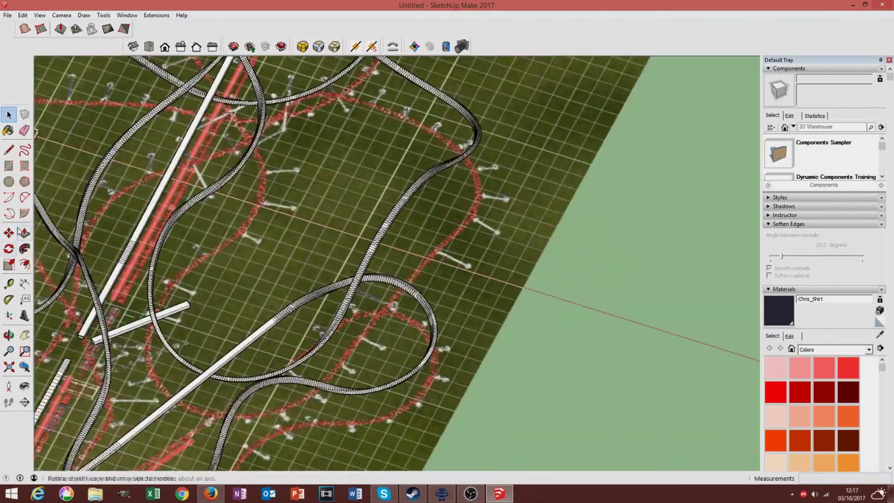
pyautogui.click(25, 334)
pyautogui.moveTo(177, 321); pyautogui.dragTo(400, 238)
pyautogui.moveTo(400, 237); pyautogui.dragTo(335, 229, button='middle')
pyautogui.scroll(3, 335, 247)
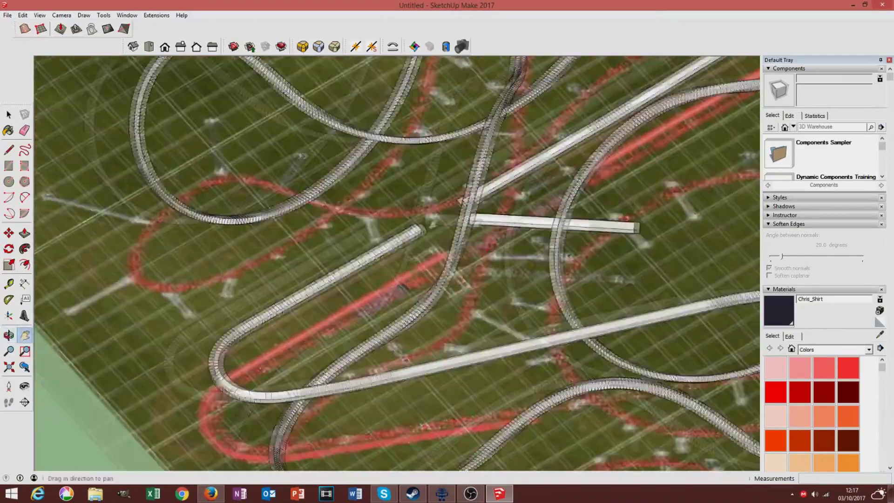
pyautogui.moveTo(536, 289); pyautogui.dragTo(326, 214)
pyautogui.moveTo(326, 214); pyautogui.dragTo(270, 205, button='middle')
pyautogui.moveTo(373, 260); pyautogui.dragTo(223, 261, button='middle')
pyautogui.moveTo(321, 265); pyautogui.dragTo(264, 253, button='middle')
pyautogui.moveTo(223, 210); pyautogui.dragTo(250, 287)
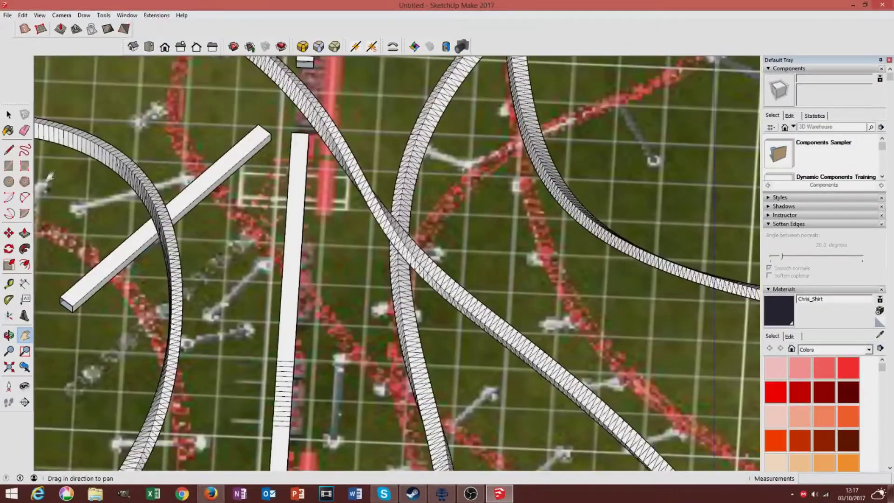
# - Select everything in the model and make it a group
pyautogui.click(10, 114)
pyautogui.hotkey('ctrl', 'a')
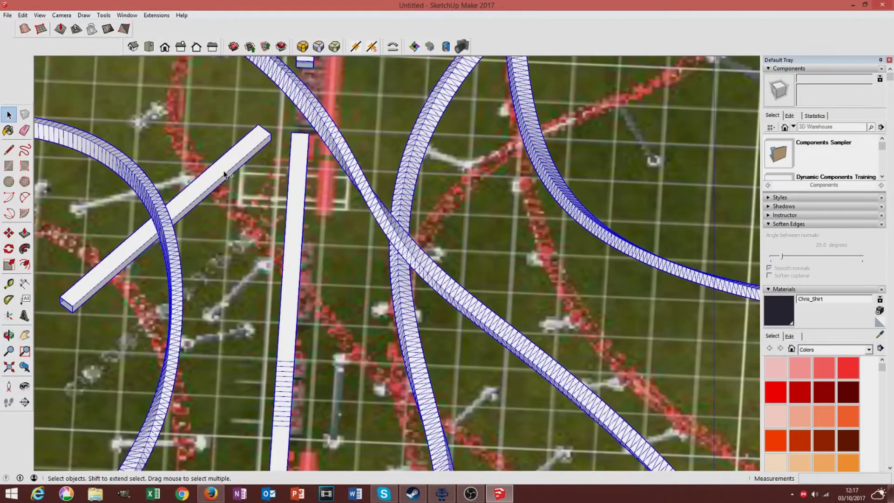
pyautogui.scroll(-5, 379, 286)
pyautogui.moveTo(438, 293); pyautogui.dragTo(473, 288, button='middle')
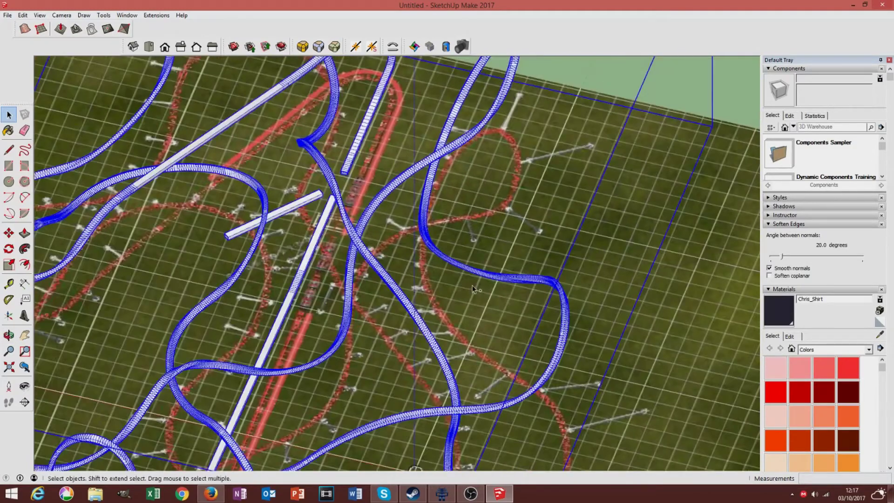
pyautogui.rightClick(688, 269)
pyautogui.click(717, 363)
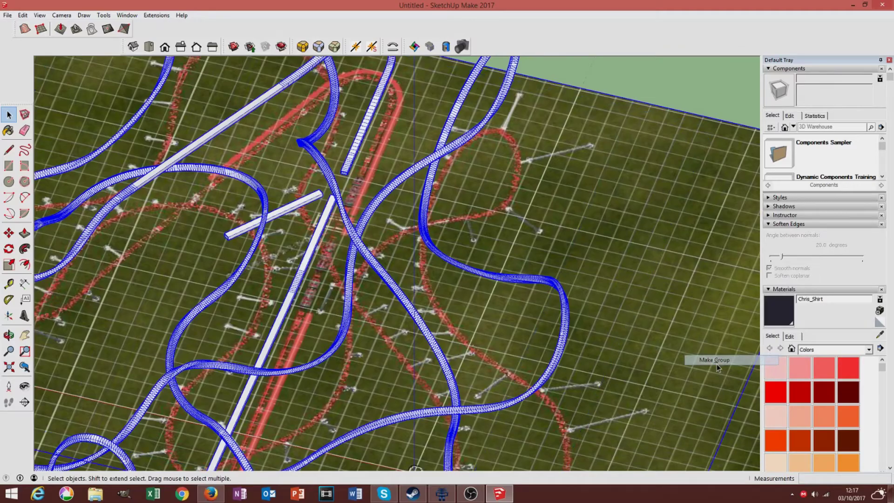
# - Draw a rectangle on the ground beneath the straight station section of the track
pyautogui.scroll(5, 223, 300)
pyautogui.moveTo(424, 275); pyautogui.dragTo(399, 262, button='middle')
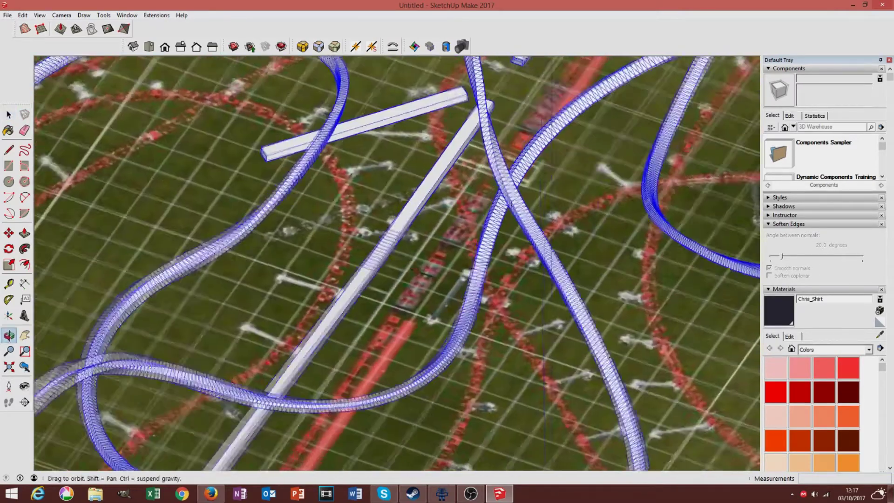
pyautogui.scroll(3, 399, 262)
pyautogui.click(8, 166)
pyautogui.moveTo(326, 233); pyautogui.dragTo(358, 243, button='middle')
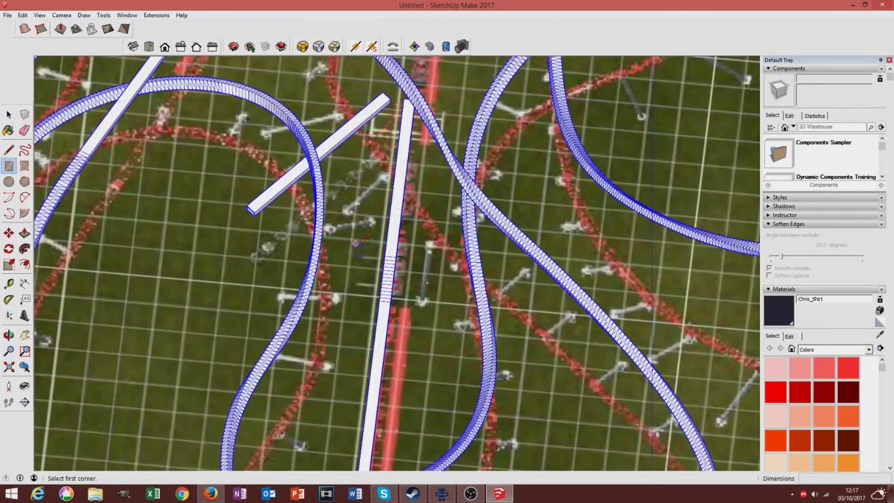
pyautogui.click(362, 137)
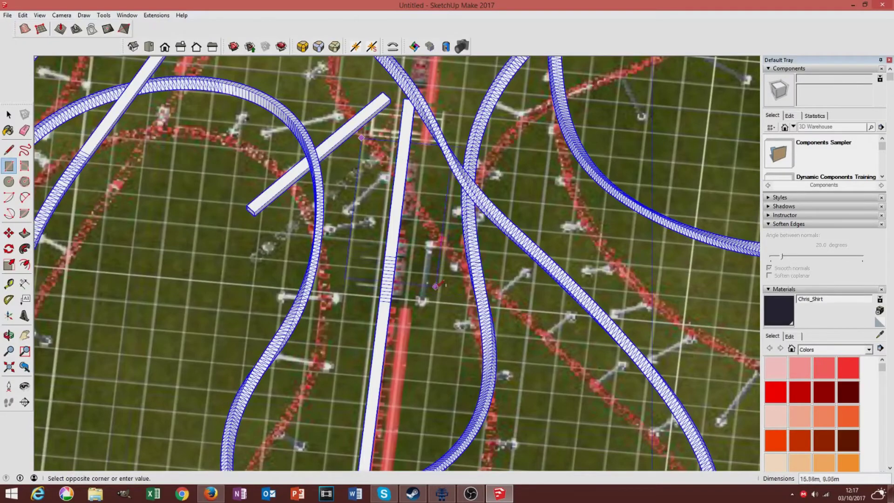
pyautogui.click(457, 306)
# - Extrude the rectangle up about 10.05 m to the track's top and extend the block's end face to the straight track's end
pyautogui.scroll(4, 454, 300)
pyautogui.press('p')
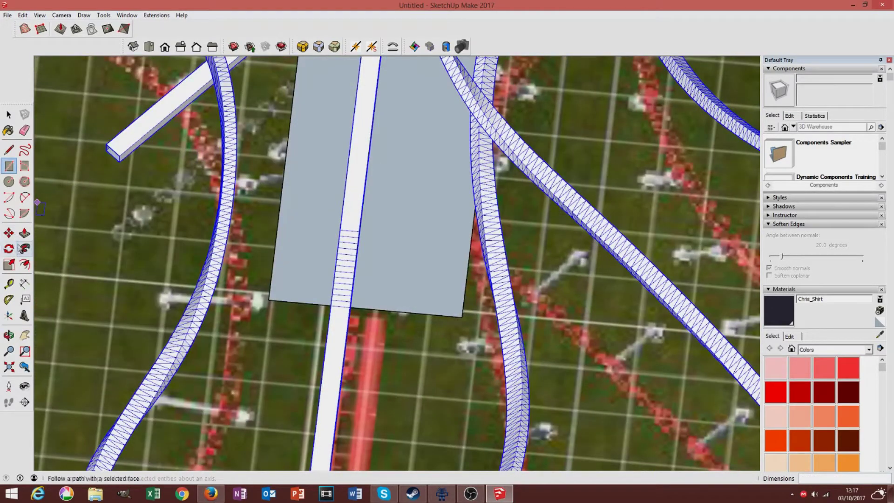
pyautogui.click(434, 242)
pyautogui.scroll(4, 315, 202)
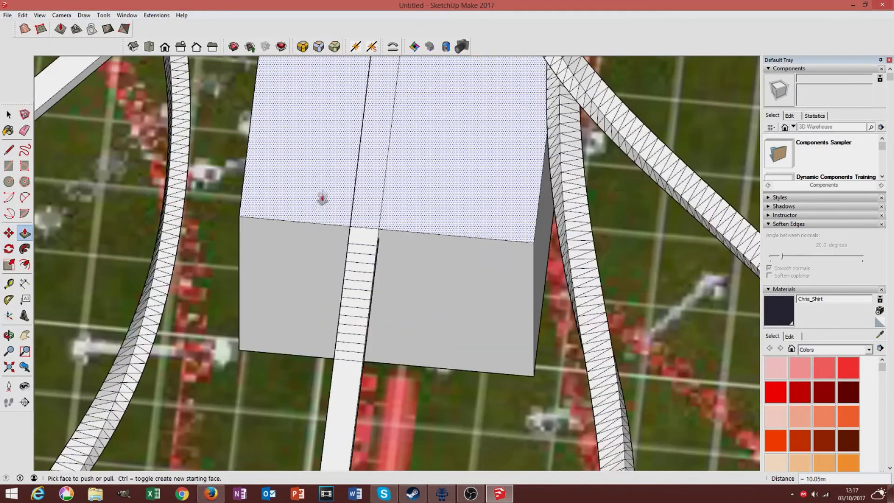
pyautogui.moveTo(341, 311); pyautogui.dragTo(515, 230, button='middle')
pyautogui.click(247, 323)
pyautogui.click(274, 286)
pyautogui.moveTo(274, 286); pyautogui.dragTo(363, 214, button='middle')
pyautogui.click(8, 150)
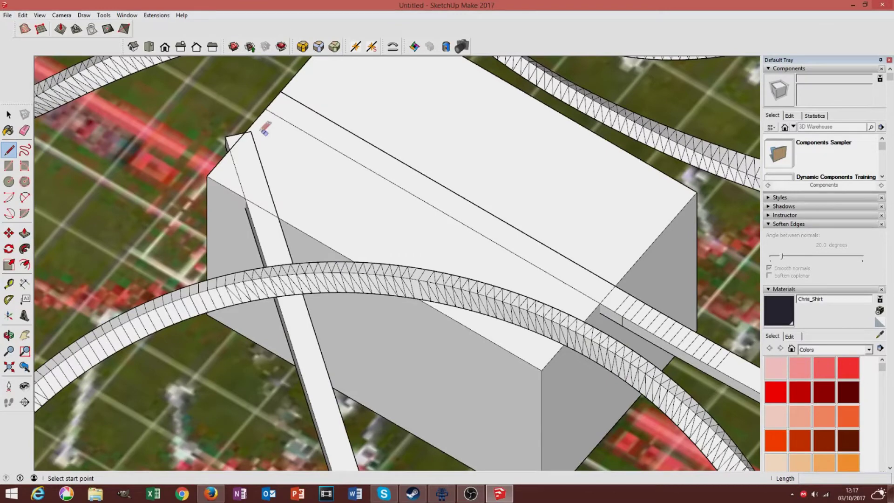
pyautogui.click(250, 126)
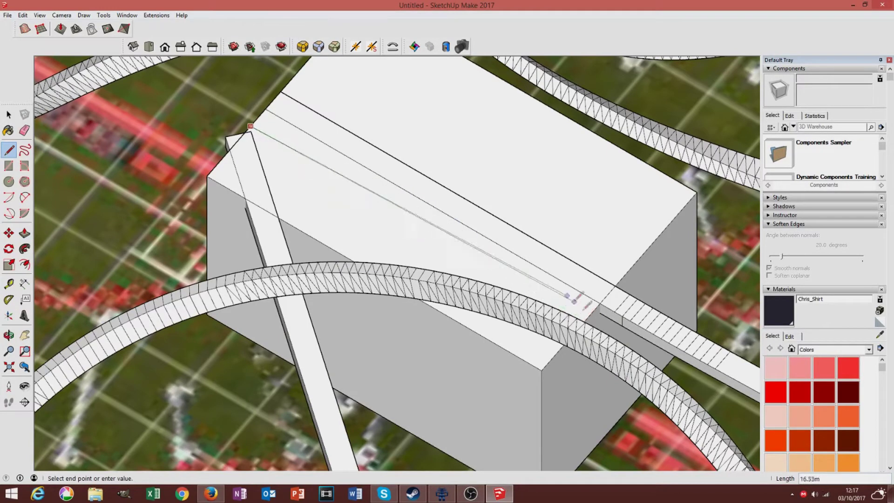
pyautogui.click(25, 335)
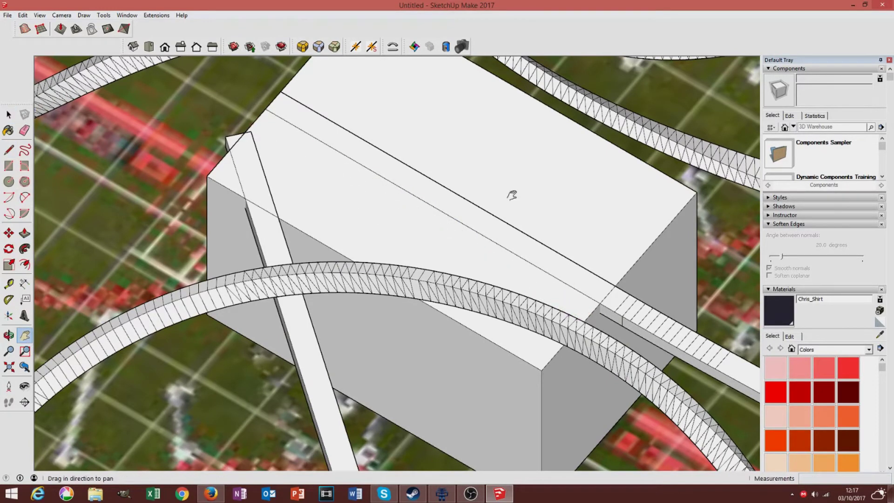
# - Draw two lines about 17.25 m long across the block's top face, one on each side of the straight track
pyautogui.moveTo(512, 194); pyautogui.dragTo(354, 255, button='middle')
pyautogui.click(8, 149)
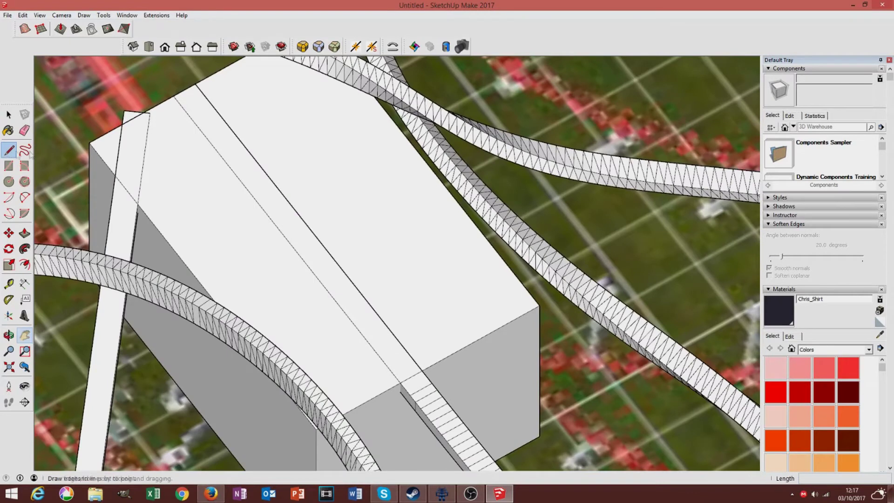
pyautogui.click(160, 102)
pyautogui.click(388, 388)
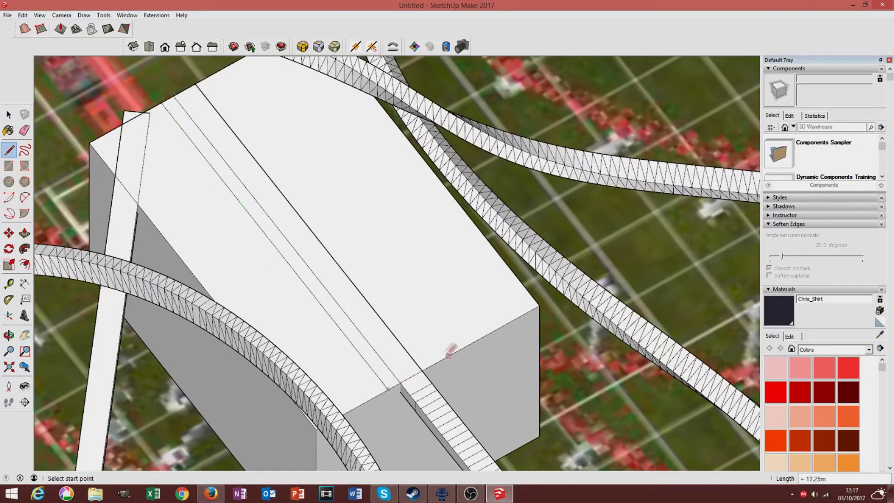
pyautogui.click(437, 362)
pyautogui.click(209, 76)
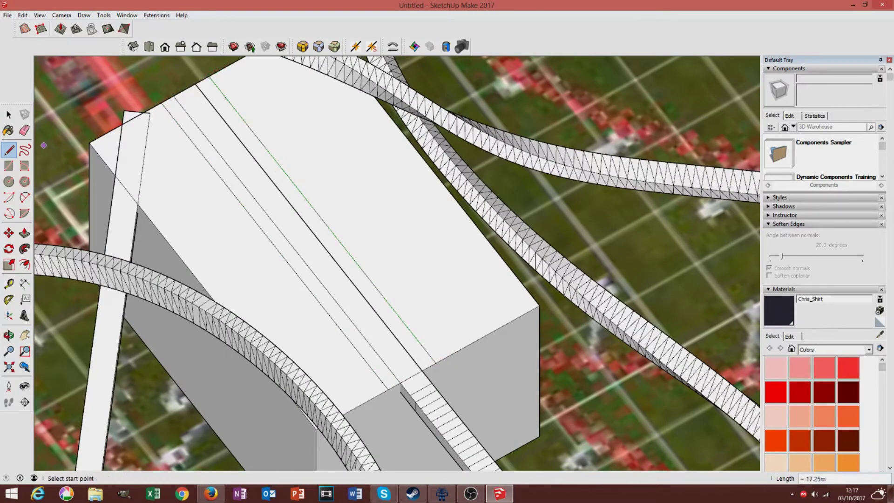
# - Push the strip between the two lines down 2.00 m to form a channel around the track
pyautogui.click(25, 232)
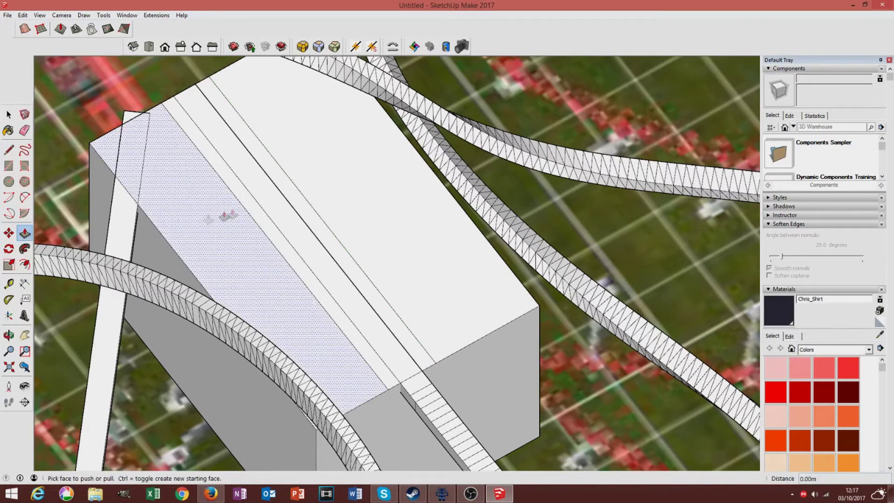
pyautogui.click(245, 207)
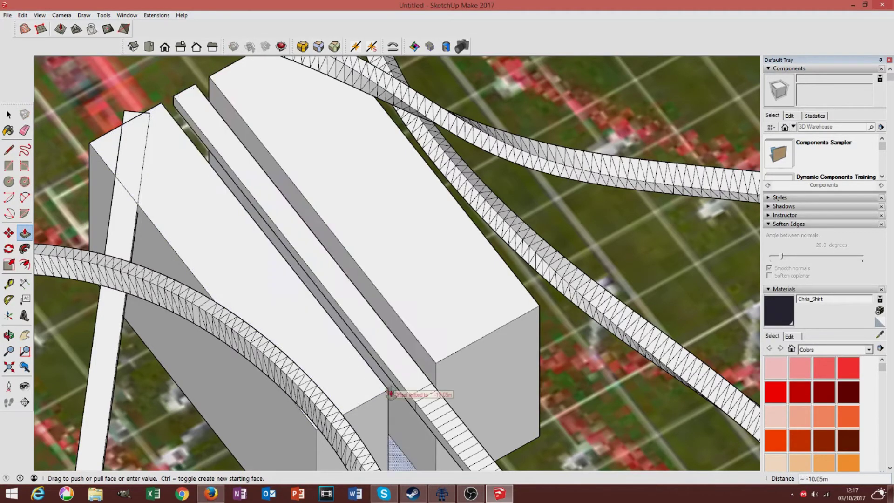
pyautogui.moveTo(393, 393); pyautogui.dragTo(384, 325, button='middle')
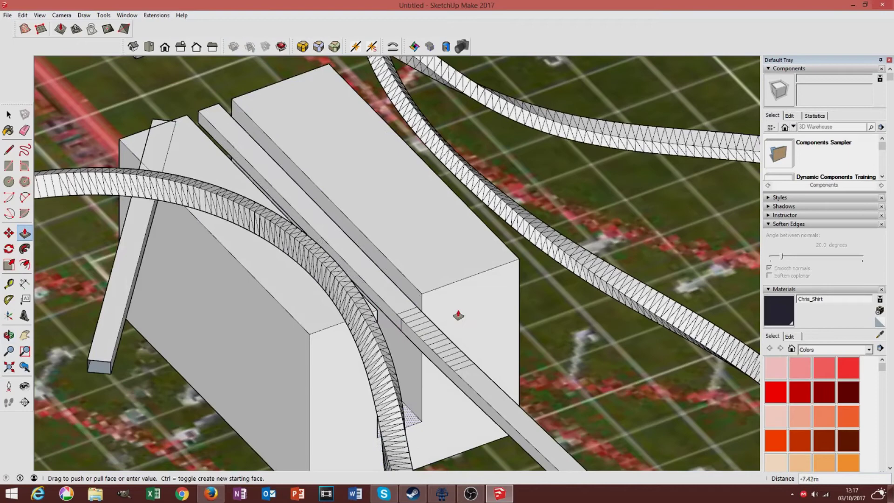
pyautogui.press('Escape')
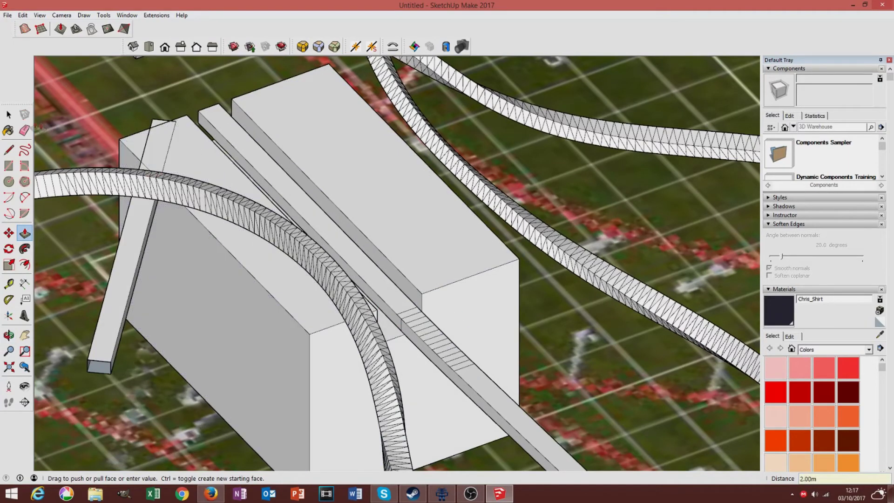
# - Select the whole station block, paint it with Blacktop Old 02 from Asphalt and Concrete, and clear the selection
pyautogui.press('space')
pyautogui.tripleClick(380, 176)
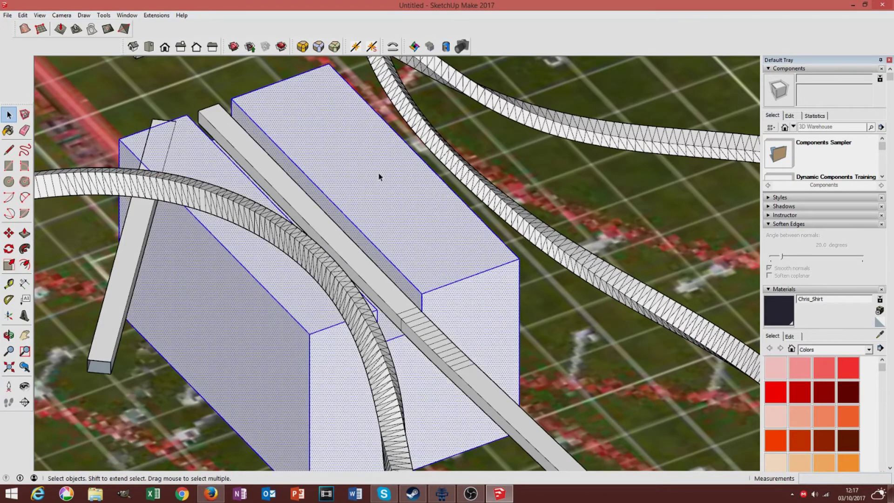
pyautogui.click(844, 352)
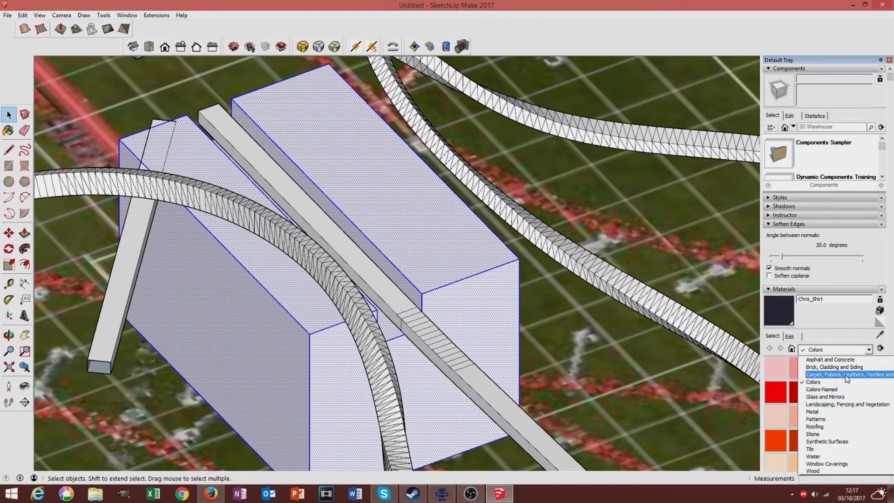
pyautogui.click(844, 367)
pyautogui.click(843, 349)
pyautogui.click(838, 360)
pyautogui.click(837, 368)
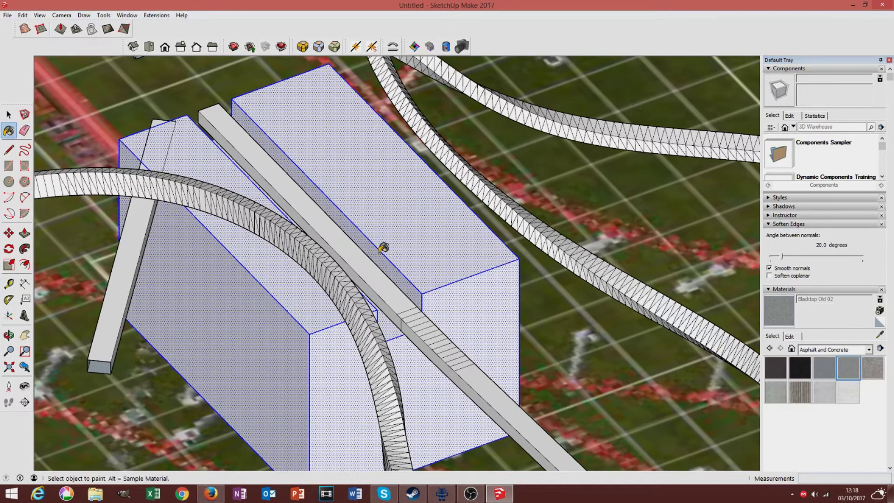
pyautogui.click(382, 247)
pyautogui.scroll(-6, 383, 246)
pyautogui.press('space')
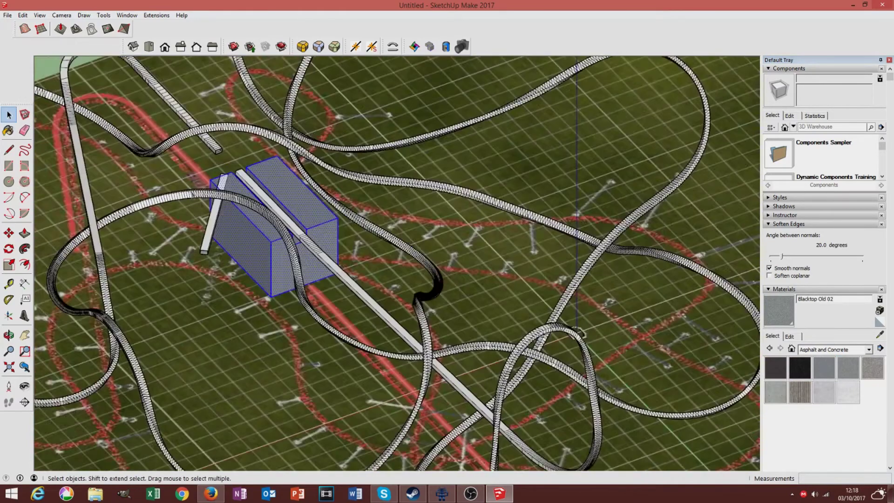
pyautogui.scroll(-3, 185, 182)
pyautogui.click(380, 212)
# - Select the imported track and overview image, and save the model to the Desktop as intamintrack
pyautogui.scroll(5, 309, 187)
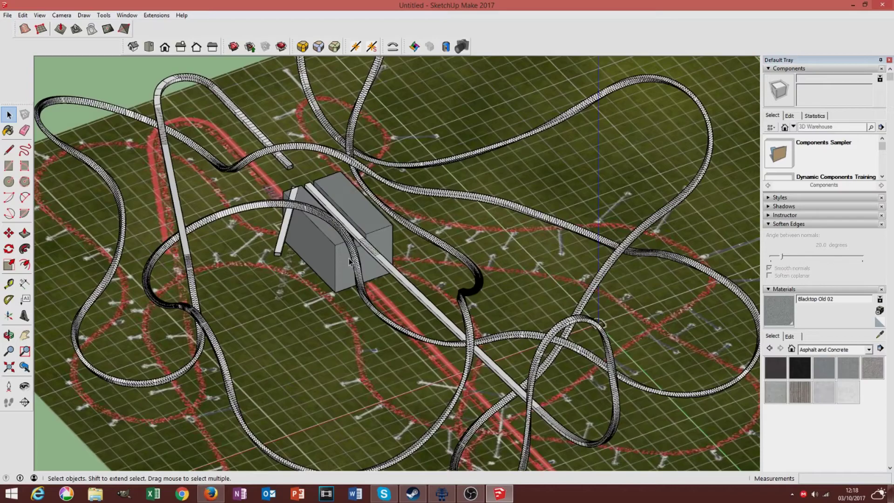
pyautogui.moveTo(349, 262); pyautogui.dragTo(419, 247, button='middle')
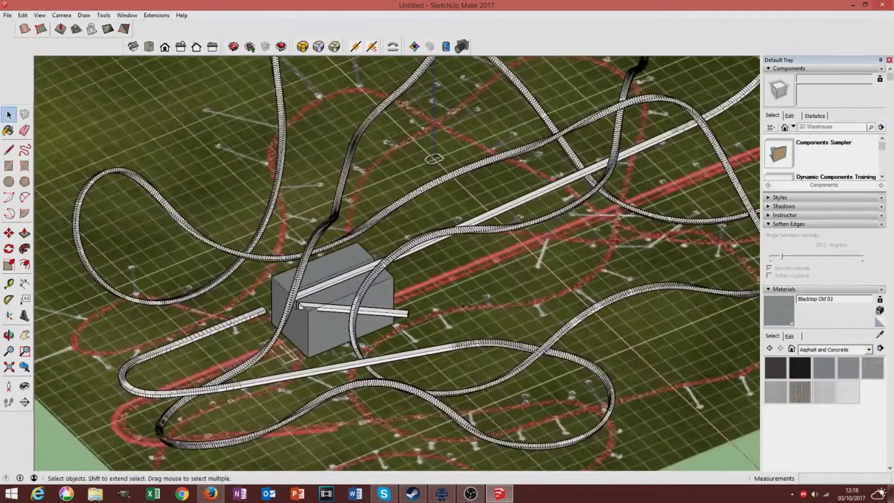
pyautogui.scroll(4, 431, 244)
pyautogui.click(425, 228)
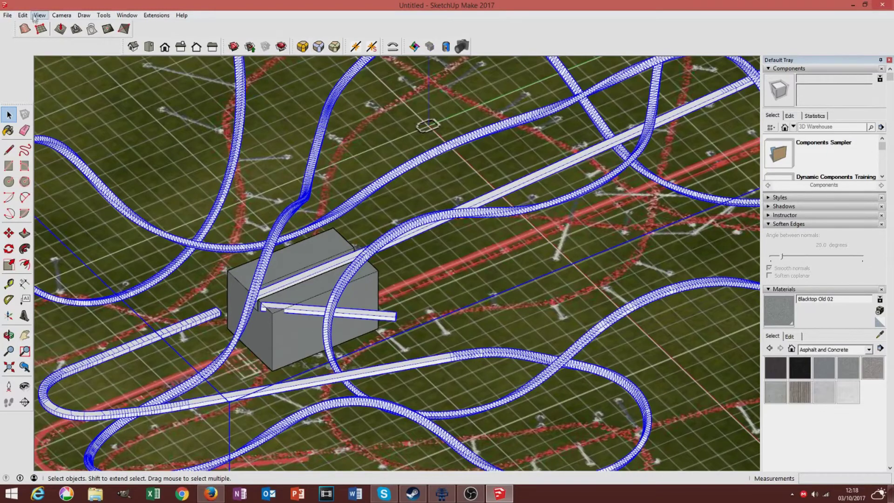
pyautogui.click(7, 14)
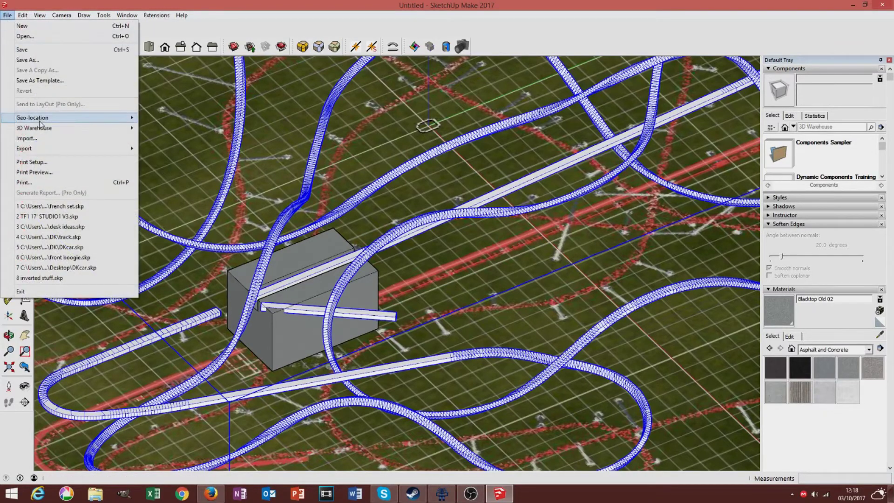
pyautogui.click(28, 69)
pyautogui.write('int')
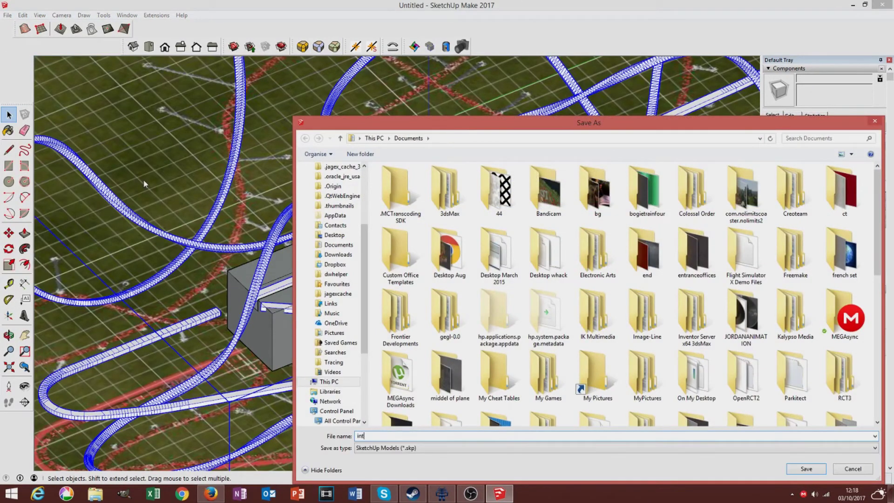
pyautogui.write('amintrack')
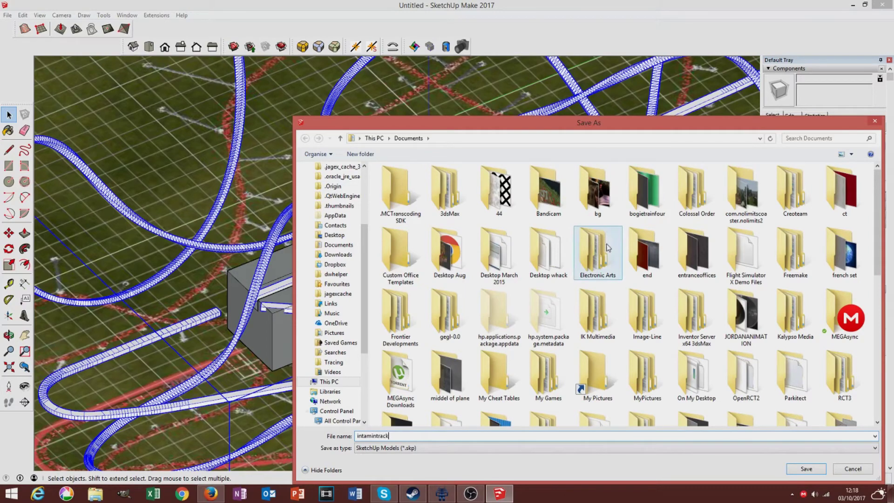
pyautogui.scroll(4, 339, 195)
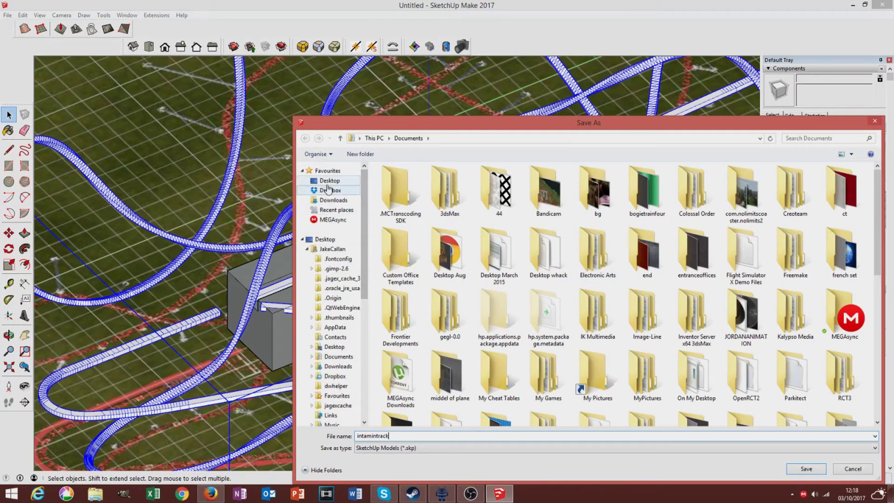
pyautogui.click(330, 180)
pyautogui.click(807, 469)
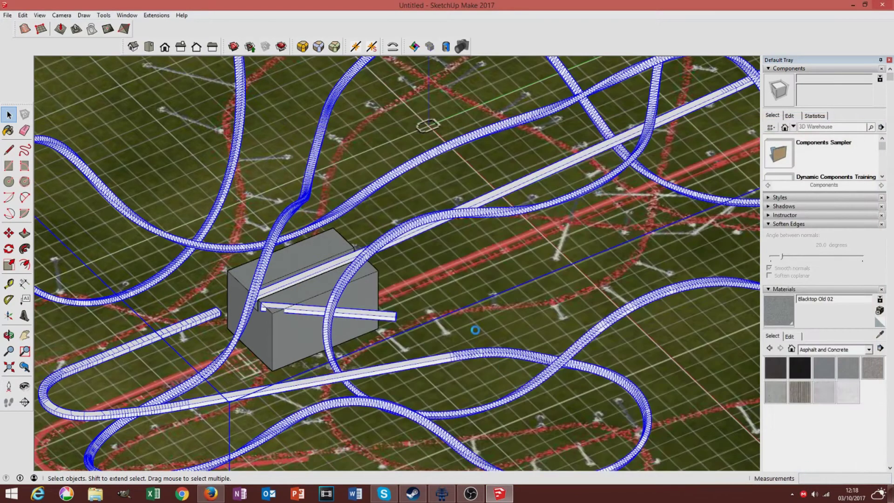
# - Delete the selected track and overview image, keeping only the station block
pyautogui.scroll(-3, 475, 331)
pyautogui.moveTo(475, 330); pyautogui.dragTo(333, 205, button='middle')
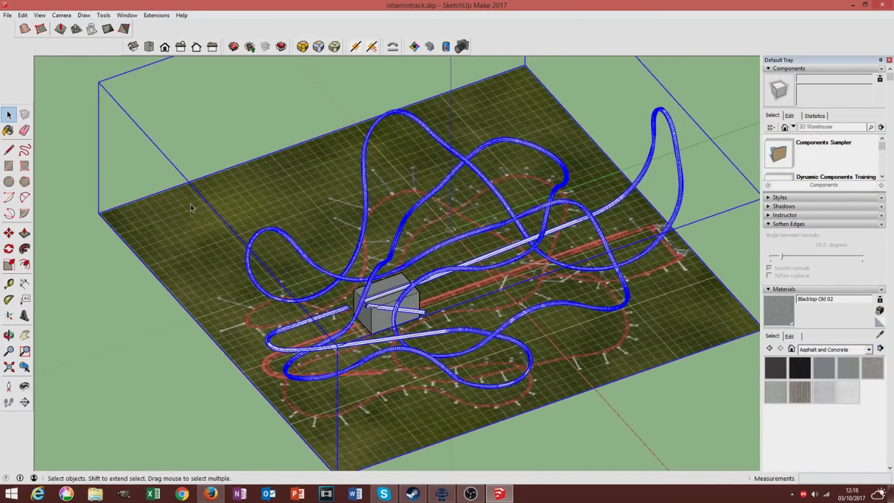
pyautogui.press('Delete')
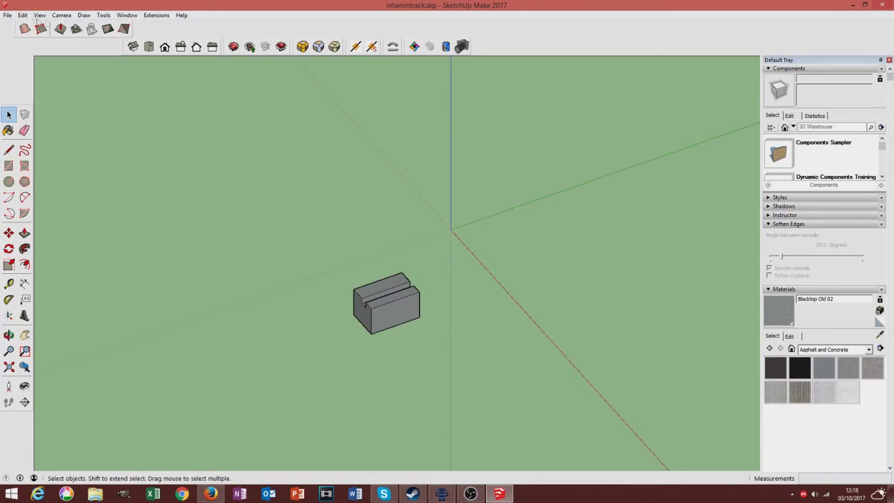
# - Start a 3D model export and browse to the tutorial folder inside Documents > com.nolimitscoaster.nolimits2
pyautogui.click(8, 15)
pyautogui.moveTo(42, 148)
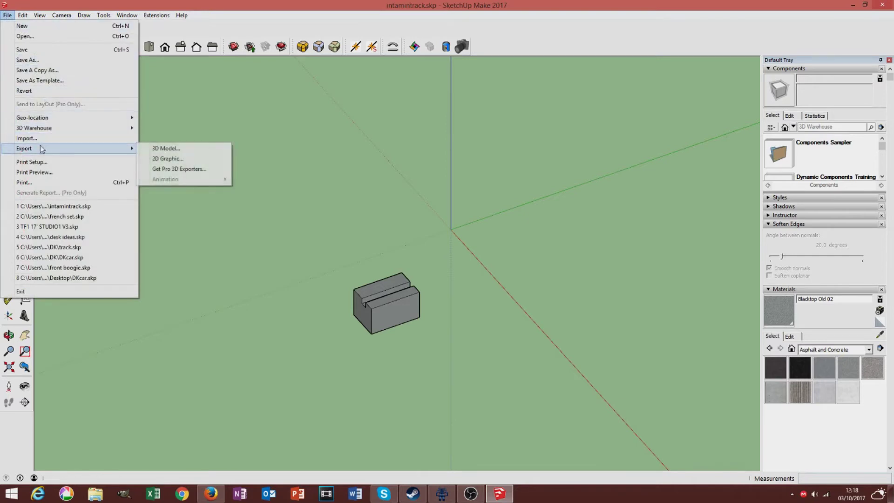
pyautogui.click(151, 149)
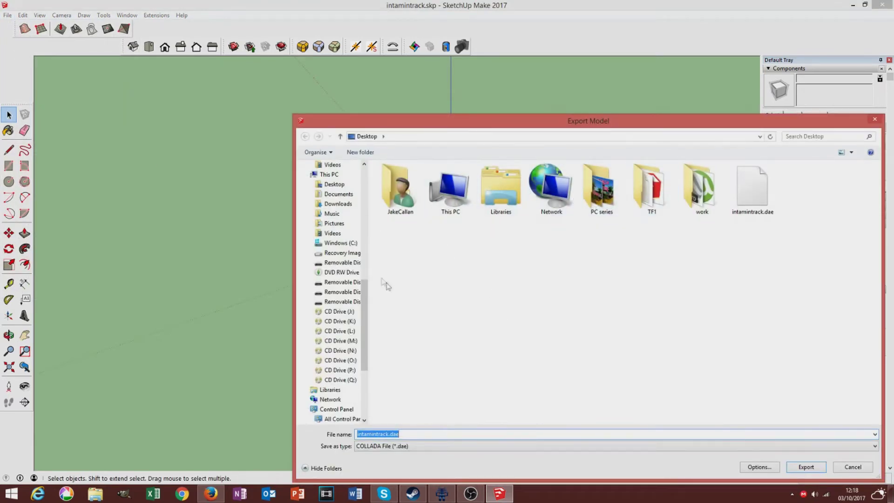
pyautogui.click(340, 197)
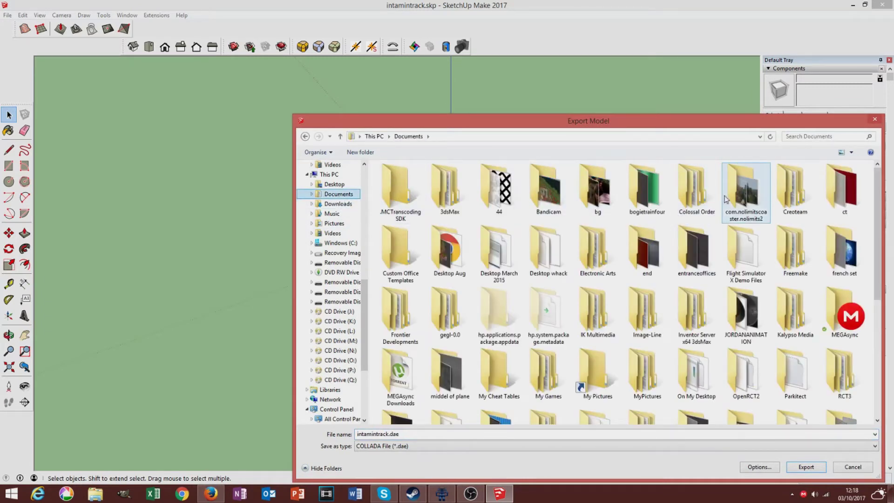
pyautogui.doubleClick(745, 190)
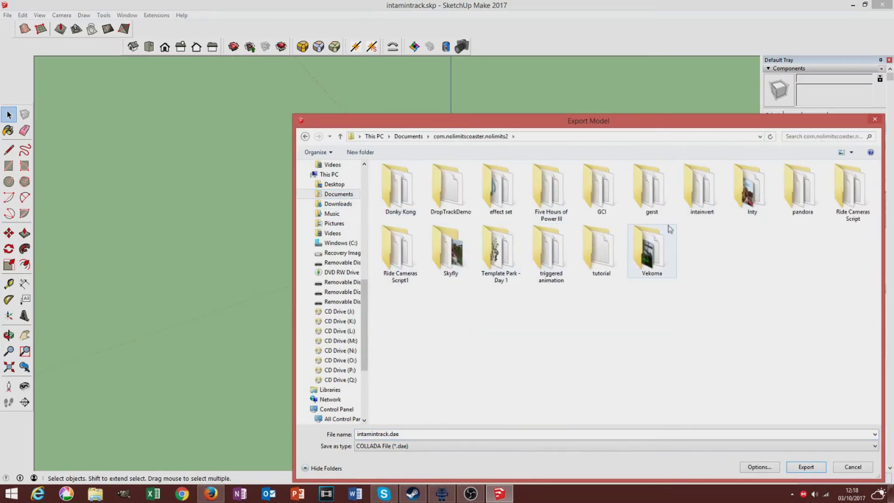
pyautogui.doubleClick(597, 250)
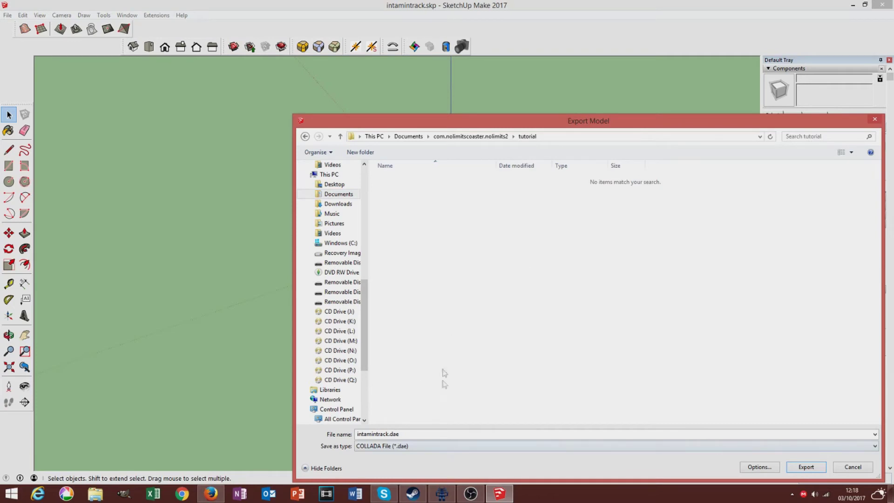
# - Create a folder named model inside the tutorial folder and export the block into it as the COLLADA file intamintrack.dae
pyautogui.rightClick(436, 285)
pyautogui.moveTo(470, 382)
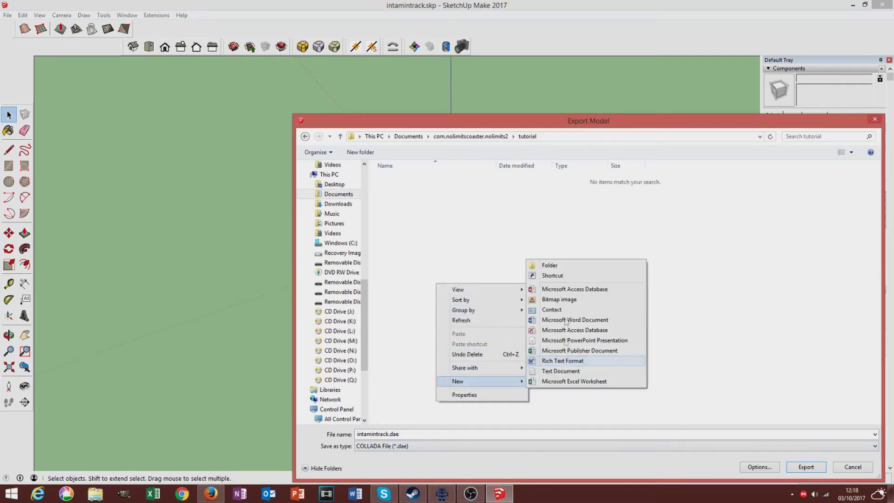
pyautogui.click(563, 266)
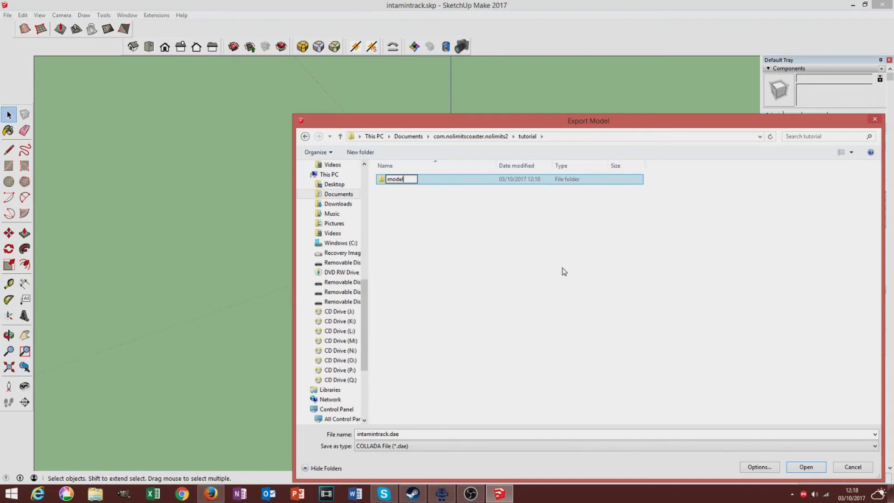
pyautogui.click(532, 300)
pyautogui.doubleClick(399, 180)
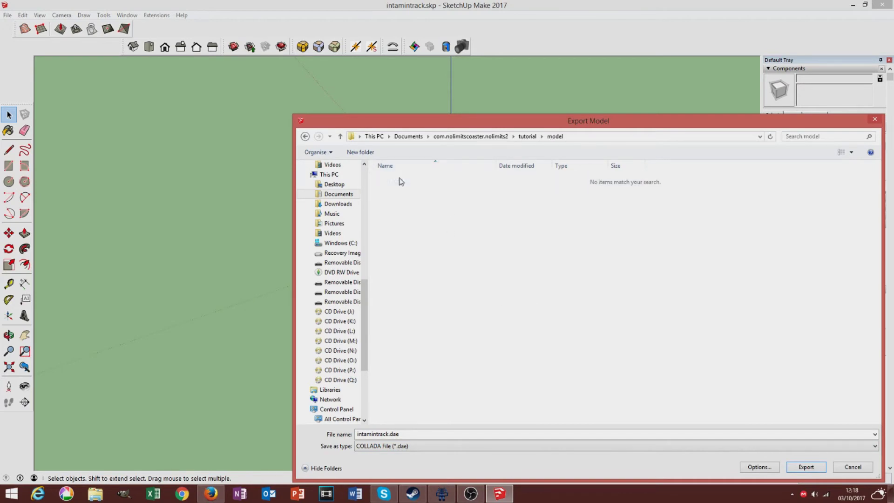
pyautogui.click(806, 467)
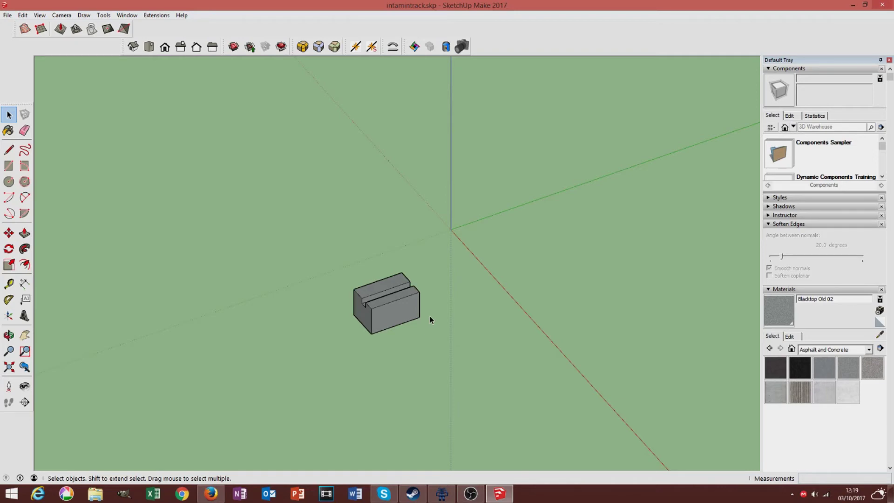
# - Switch to NoLimits 2 and create a new scene object file named model.nl2sco in the tutorial park's model folder
pyautogui.click(440, 498)
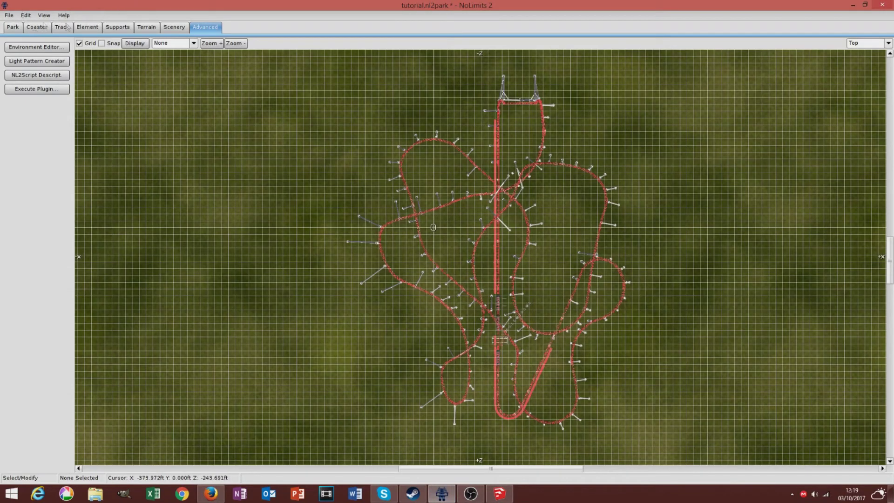
pyautogui.click(176, 31)
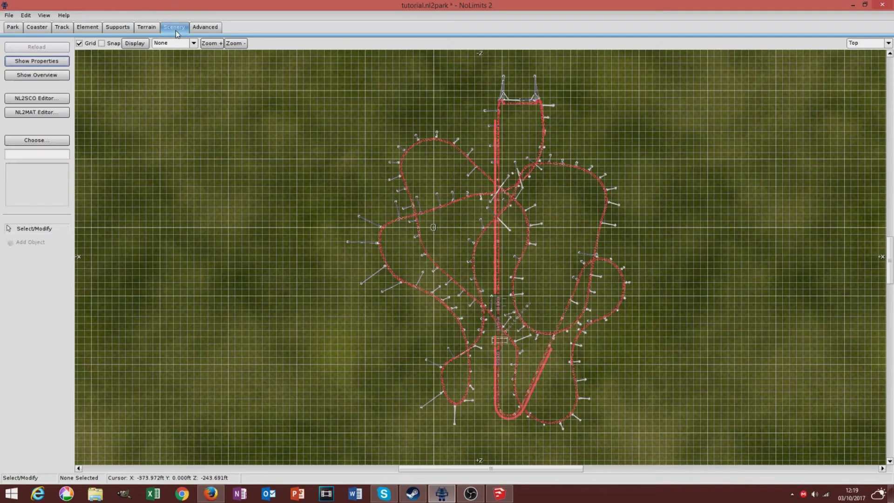
pyautogui.click(30, 100)
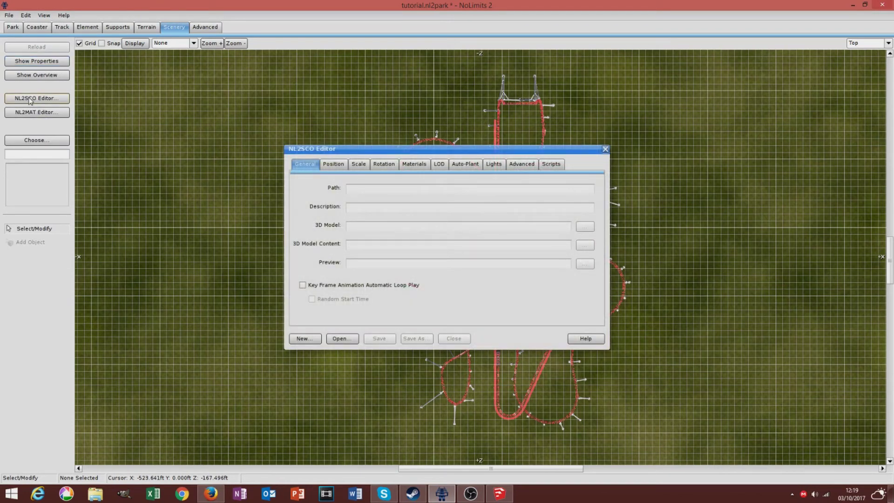
pyautogui.click(304, 339)
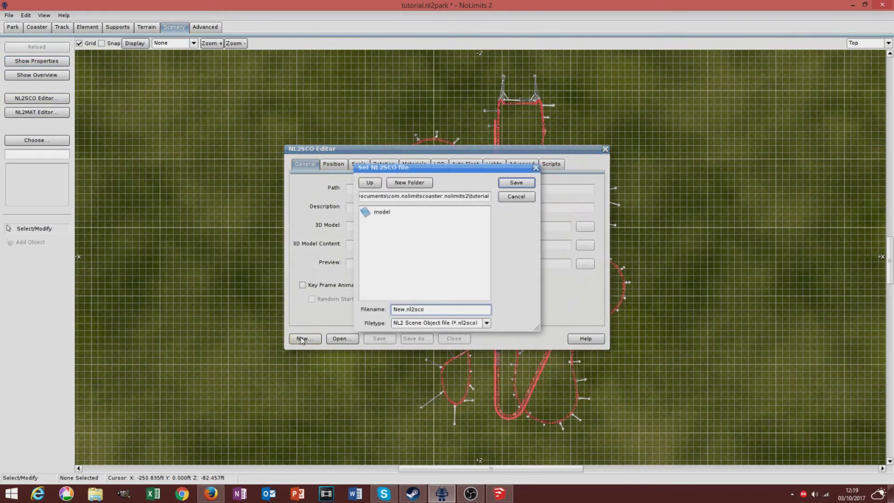
pyautogui.doubleClick(373, 213)
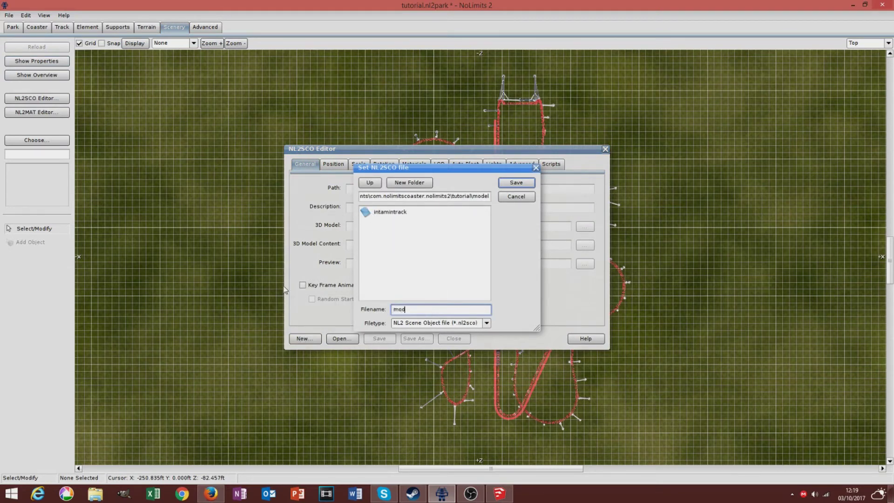
pyautogui.click(516, 182)
# - Set intamintrack.dae as the scene object's 3D model and close the NL2SCO Editor
pyautogui.click(585, 227)
pyautogui.doubleClick(383, 226)
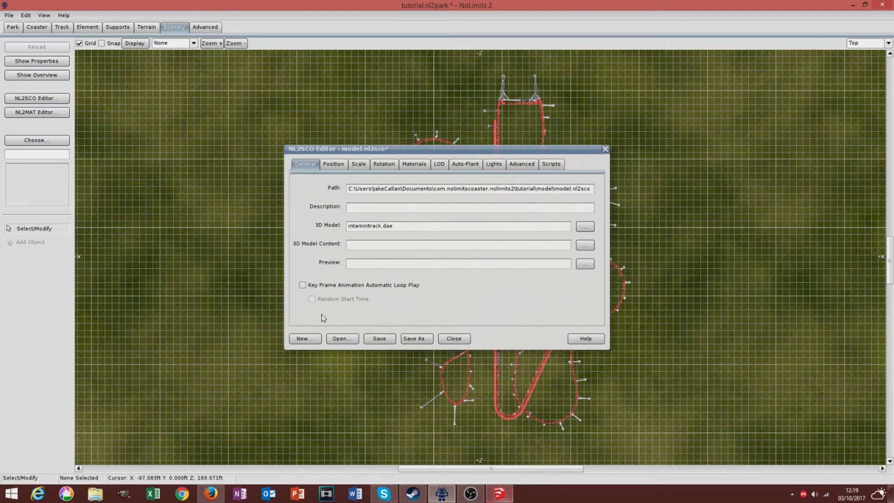
pyautogui.click(605, 149)
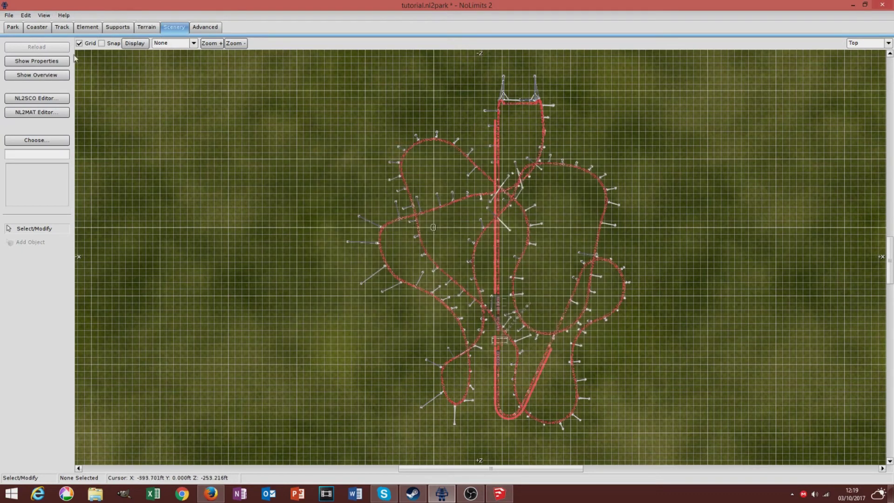
# - Choose model.nl2sco as the scenery object, place it so the block surrounds the station track, and view it in perspective
pyautogui.click(42, 142)
pyautogui.doubleClick(405, 183)
pyautogui.doubleClick(368, 203)
pyautogui.click(30, 242)
pyautogui.click(41, 231)
pyautogui.doubleClick(433, 336)
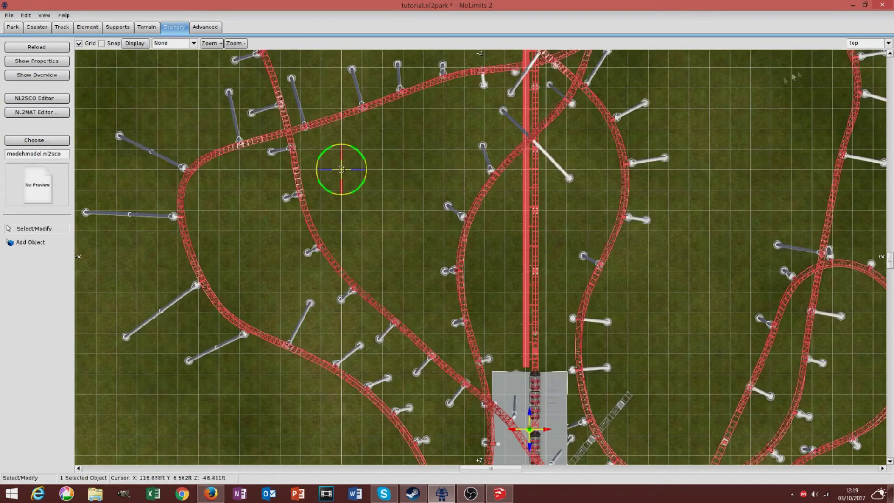
pyautogui.click(859, 91)
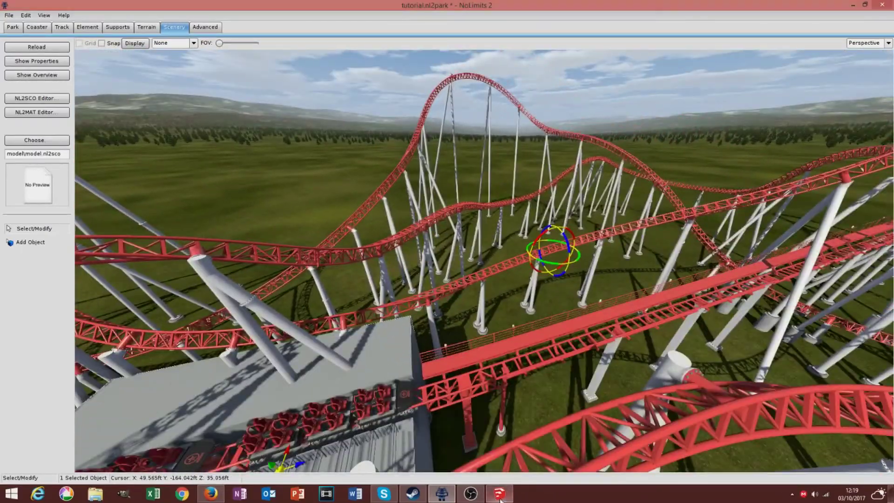
# - Switch back to SketchUp and redo the paint on the station block
pyautogui.click(500, 495)
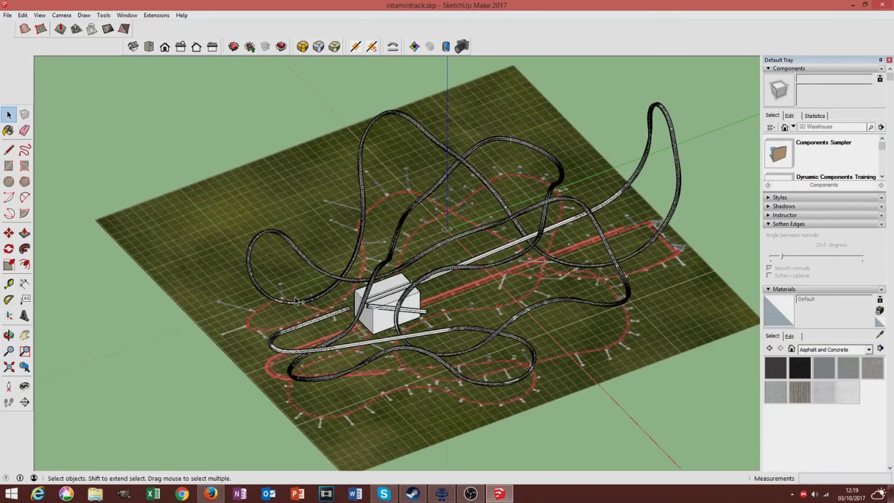
pyautogui.scroll(3, 266, 218)
pyautogui.click(23, 16)
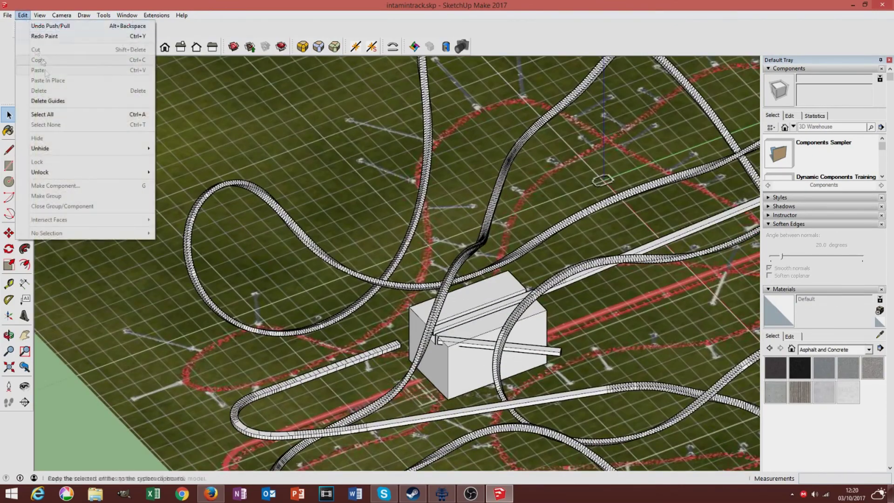
pyautogui.click(50, 36)
# - Try deleting the track and overview image around the station block, and undo the deletion
pyautogui.scroll(-10, 419, 279)
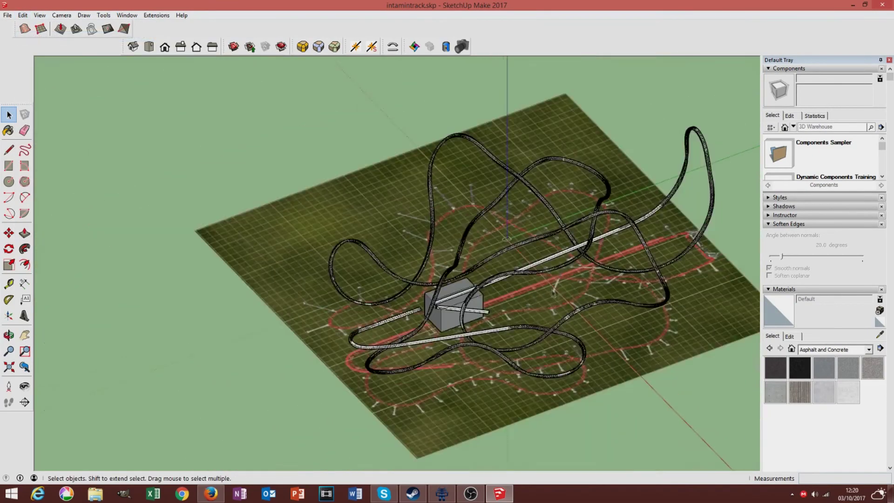
pyautogui.moveTo(419, 279); pyautogui.dragTo(419, 223, button='middle')
pyautogui.moveTo(326, 233); pyautogui.dragTo(315, 175, button='middle')
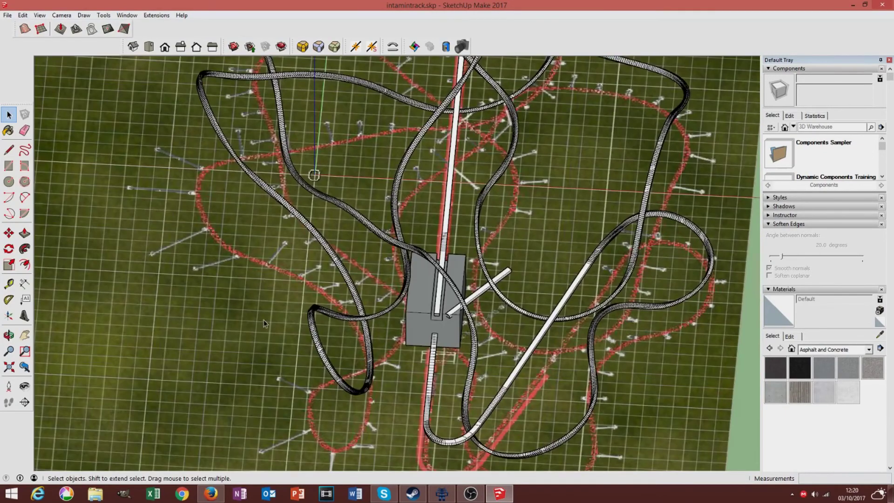
pyautogui.click(239, 290)
pyautogui.press('Delete')
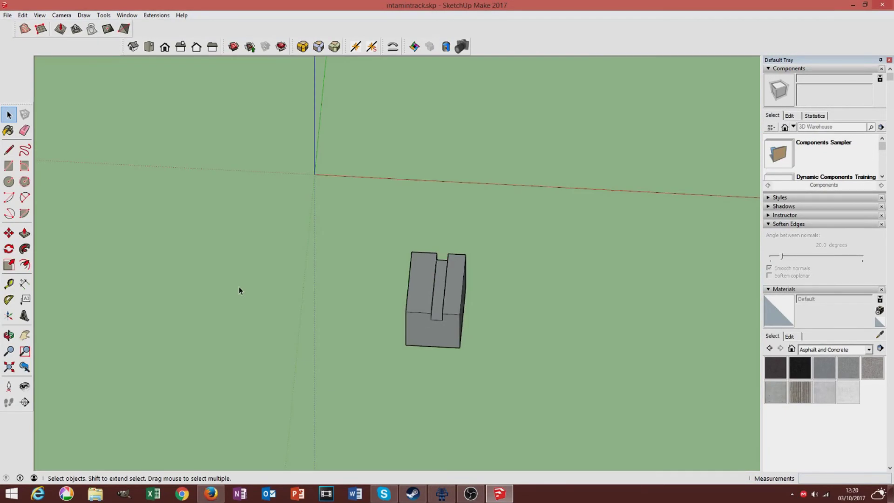
pyautogui.hotkey('ctrl', 'z')
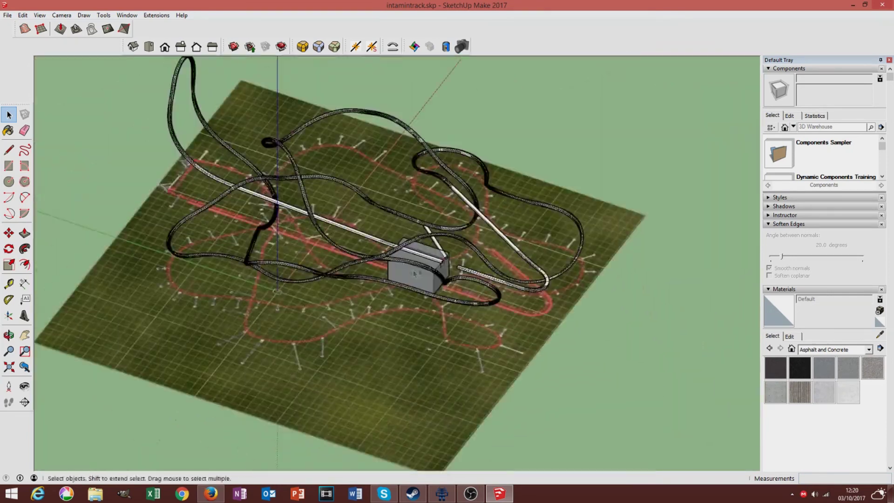
pyautogui.moveTo(414, 273); pyautogui.dragTo(460, 236, button='middle')
pyautogui.scroll(-5, 454, 352)
pyautogui.scroll(5, 460, 236)
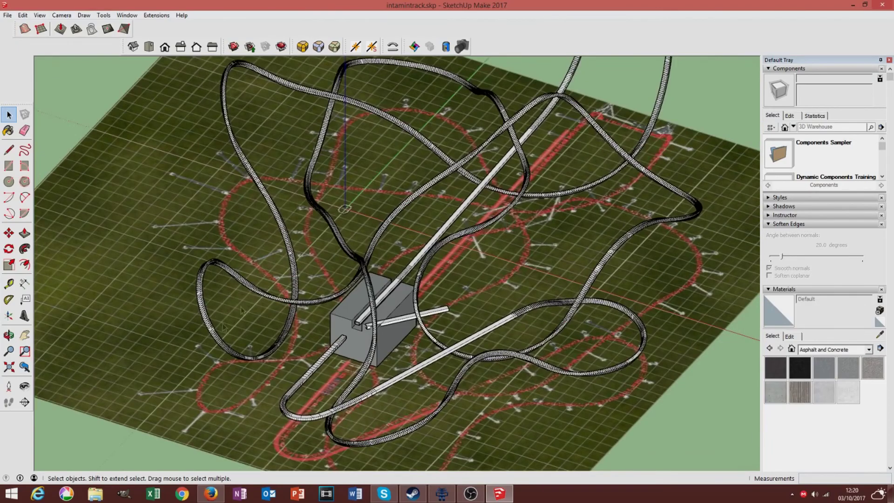
pyautogui.scroll(-2, 192, 348)
pyautogui.click(25, 334)
pyautogui.moveTo(419, 280); pyautogui.dragTo(302, 280, button='middle')
pyautogui.moveTo(358, 289); pyautogui.dragTo(373, 320, button='middle')
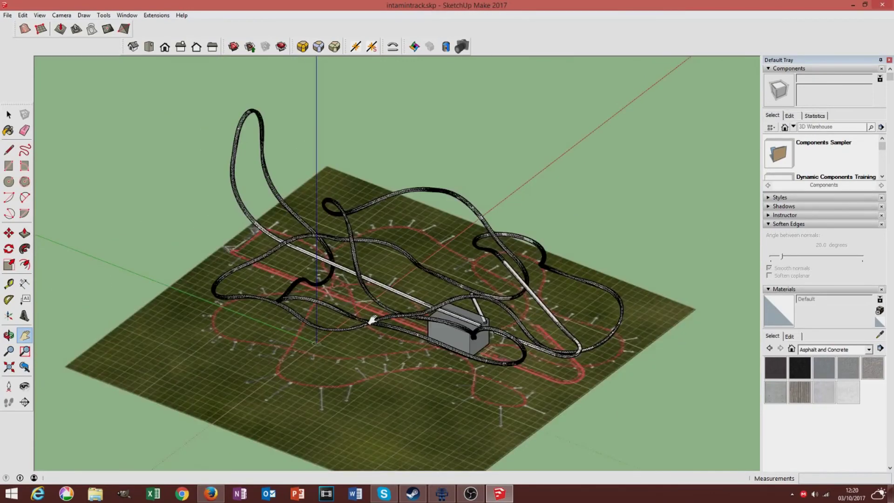